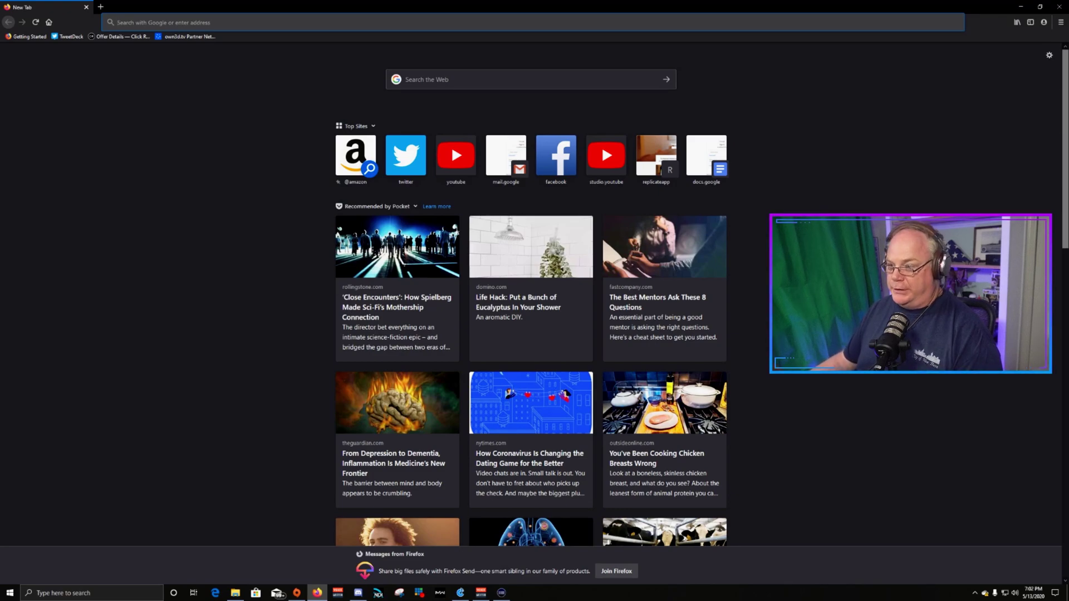
Step: Search Google for 'move transition obs' and open the OBS Forums Move transition plugin page
click(530, 79)
text(move t)
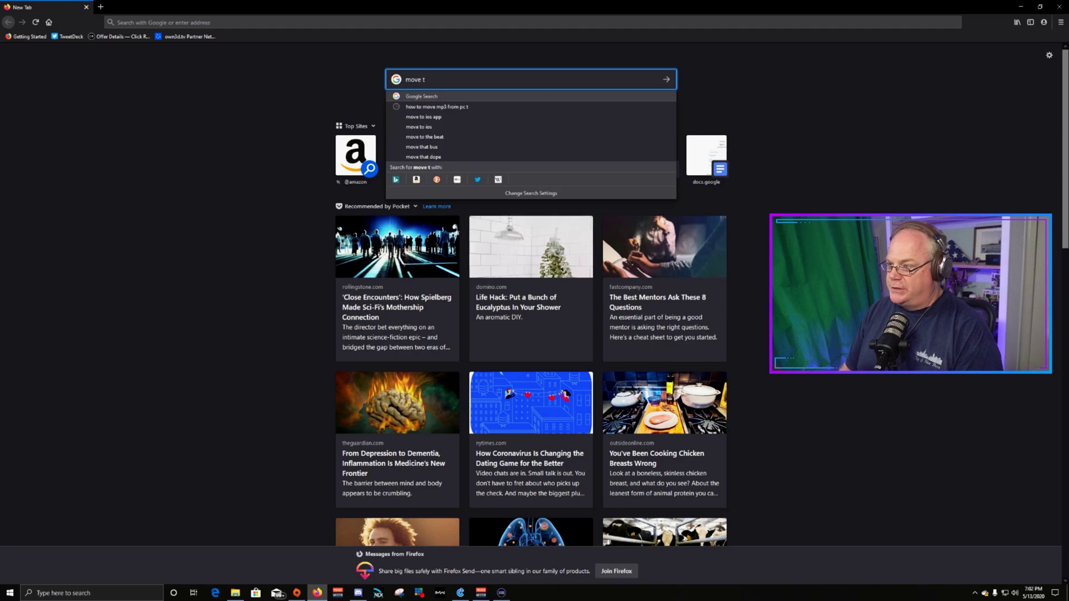
text(ransition obs)
key(Return)
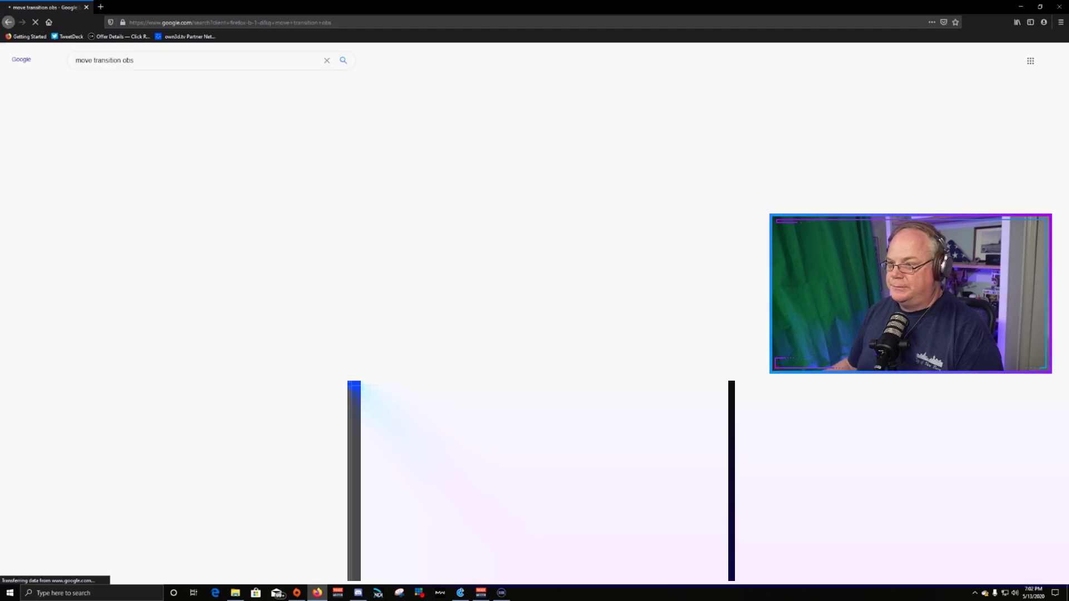
click(130, 223)
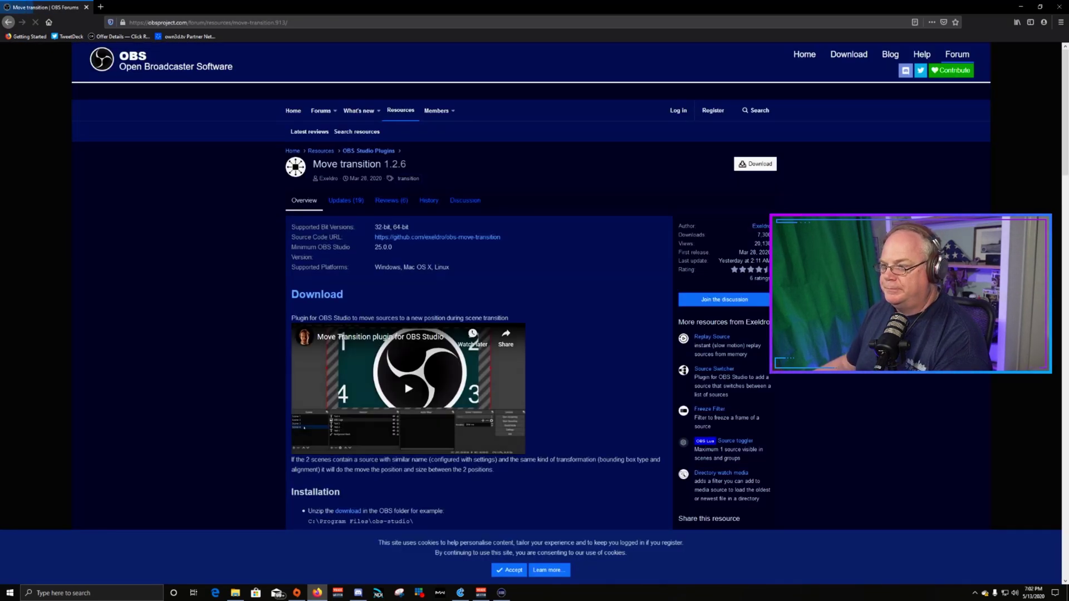
Step: Download move-transition-1.2.6-win64.zip from the plugin's download options
mouse_move(174, 22)
mouse_down()
mouse_move(291, 22)
mouse_move(129, 22)
mouse_move(161, 22)
mouse_up()
click(195, 189)
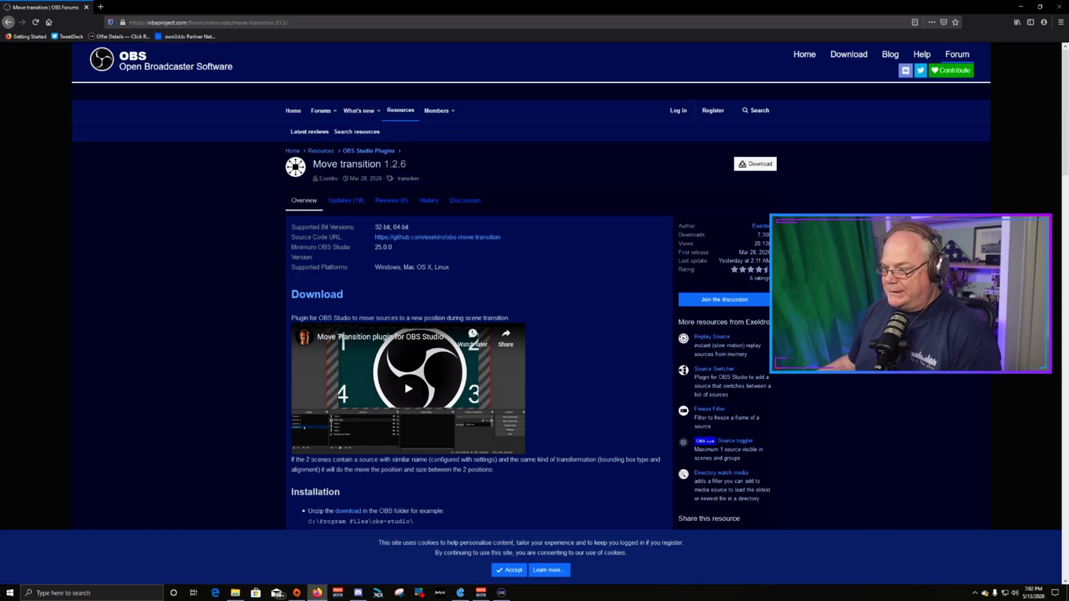
click(755, 164)
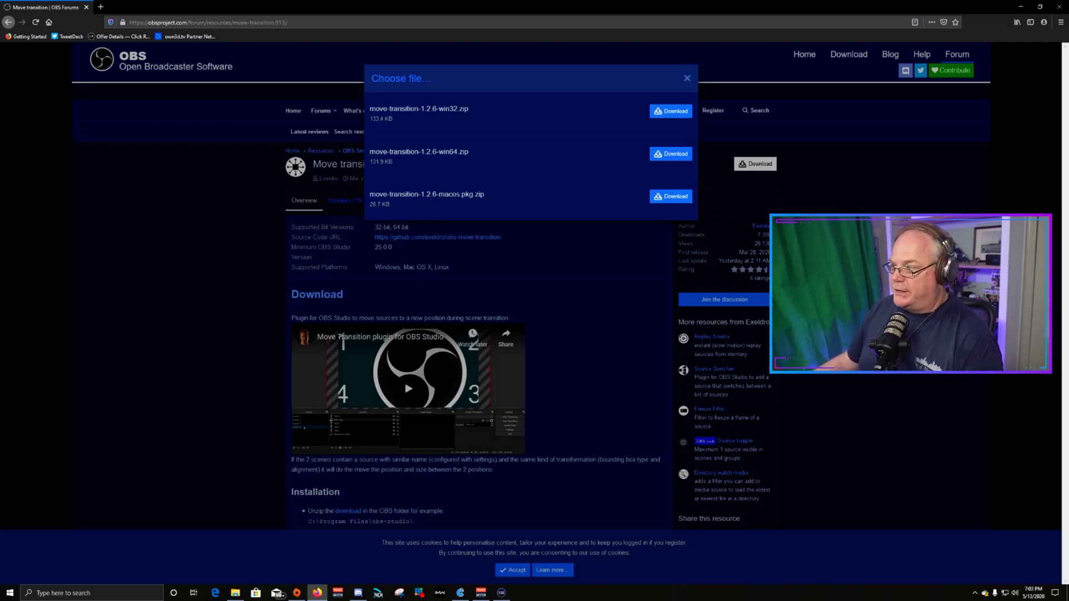
click(687, 78)
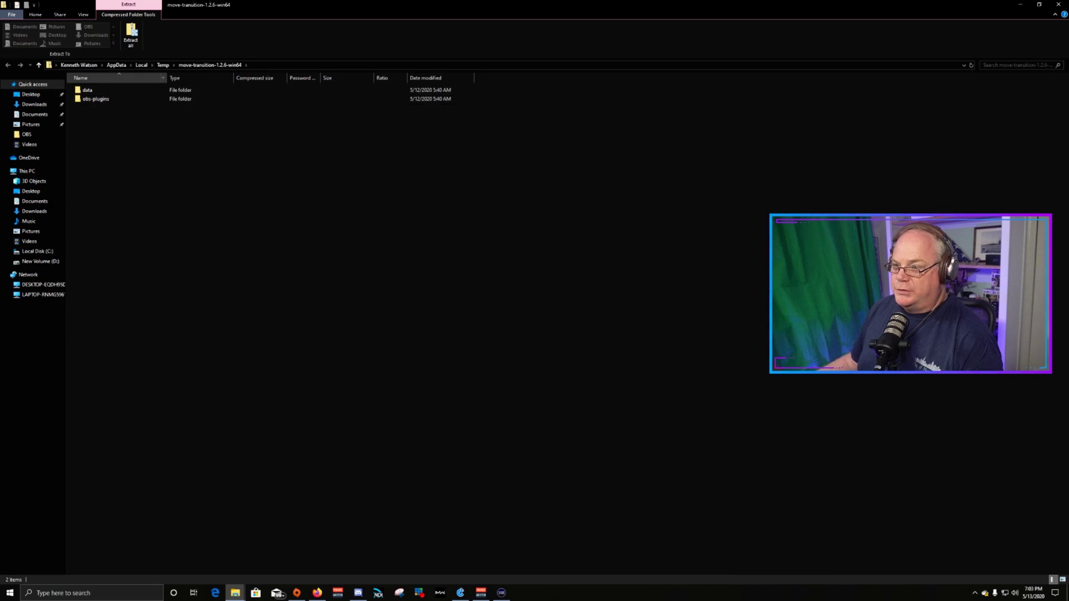
Step: Go into the zip's data > obs-plugins folder and shrink that window
double_click(89, 89)
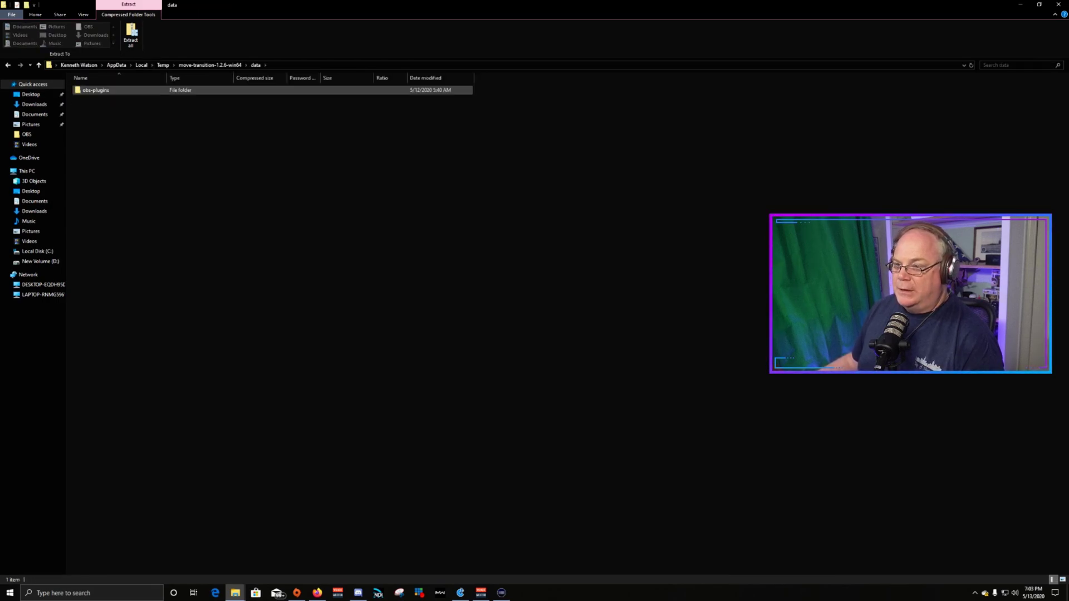
double_click(93, 89)
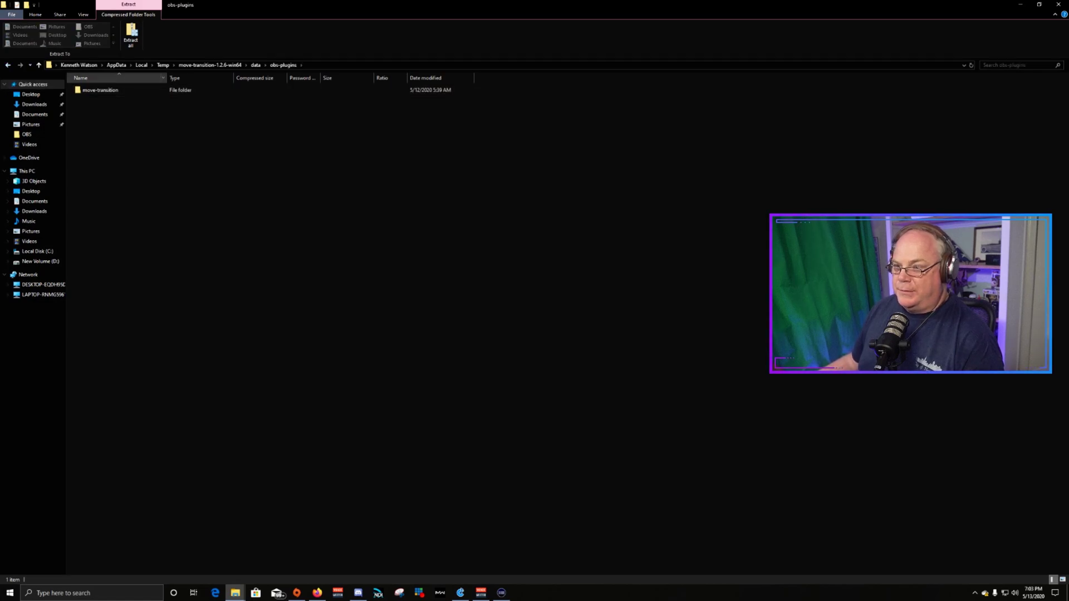
drag(291, 5, 408, 47)
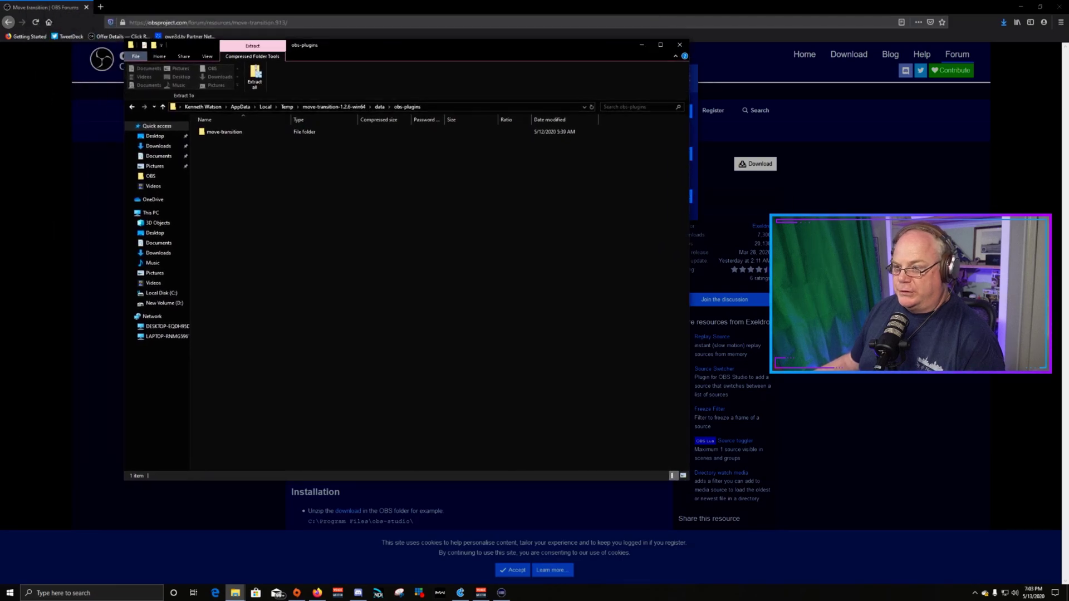
Step: Show C:\Program Files\obs-studio in a second Explorer window beside the zip
right_click(149, 293)
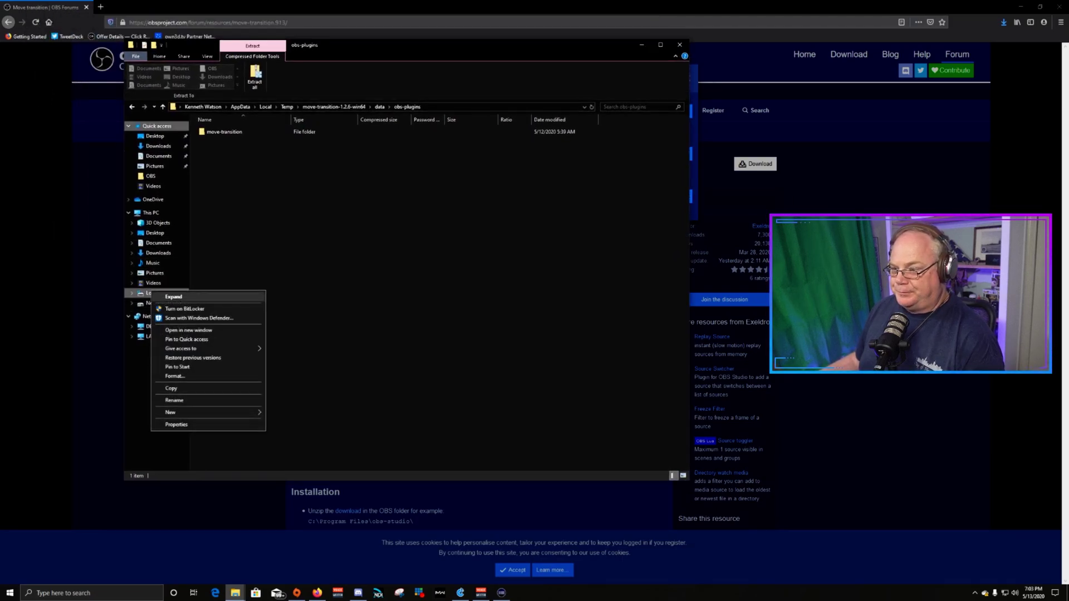
click(189, 330)
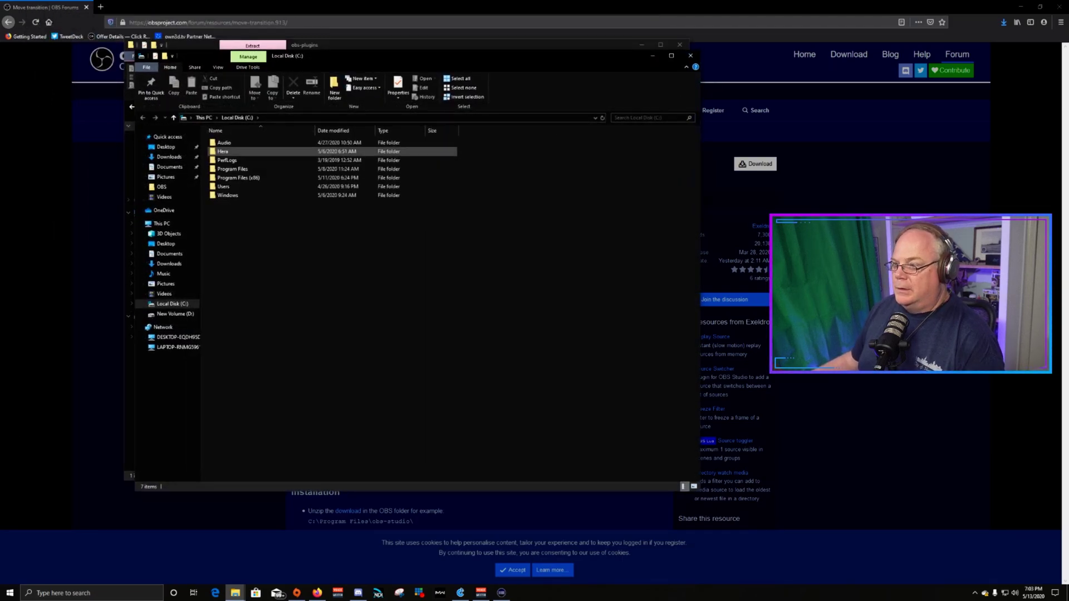
double_click(232, 168)
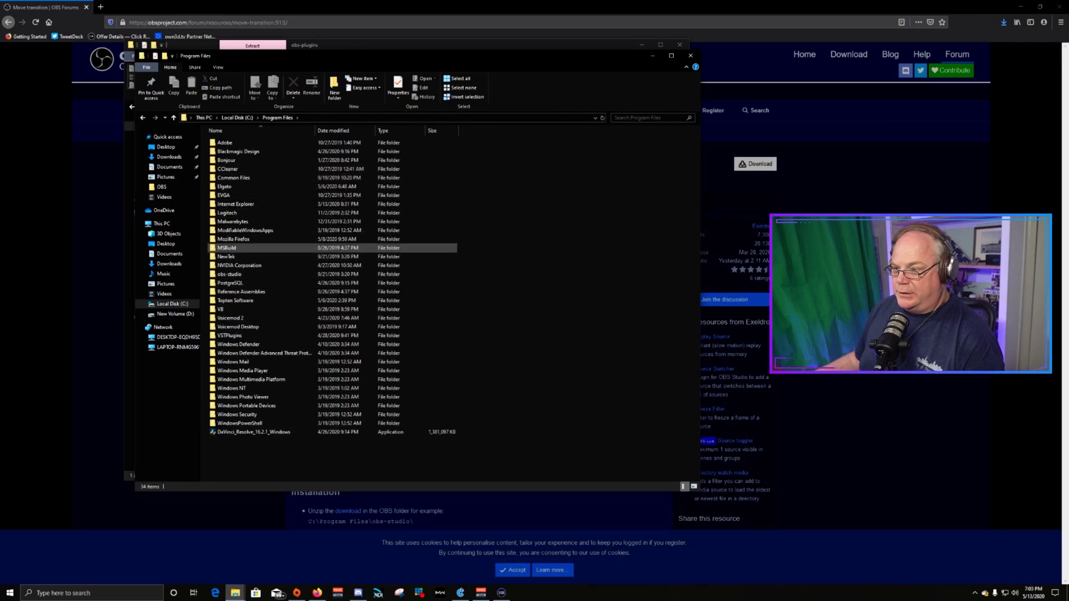
double_click(229, 274)
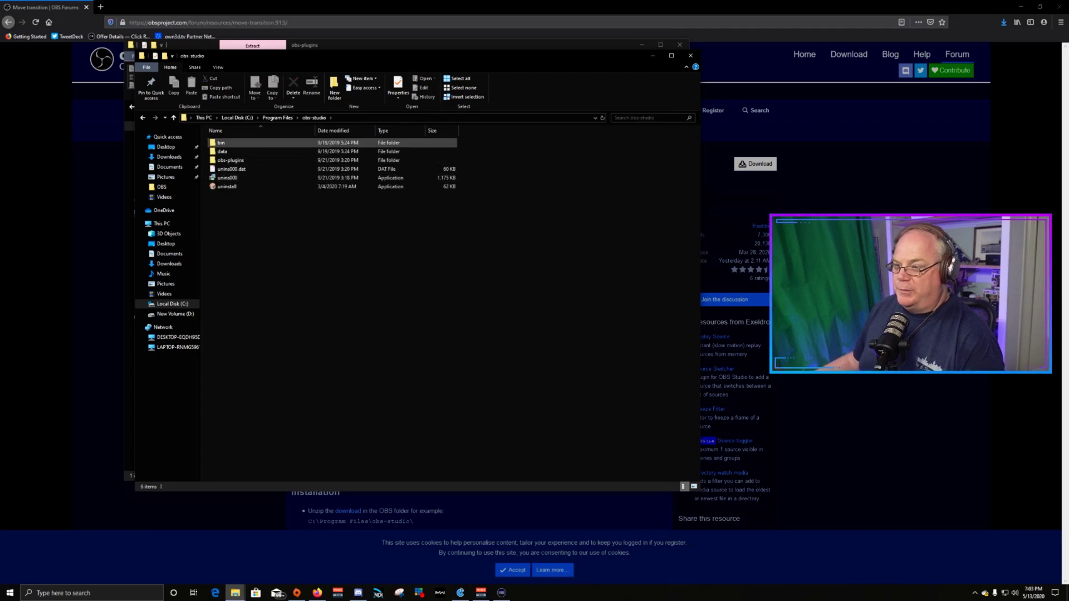
drag(389, 56, 638, 68)
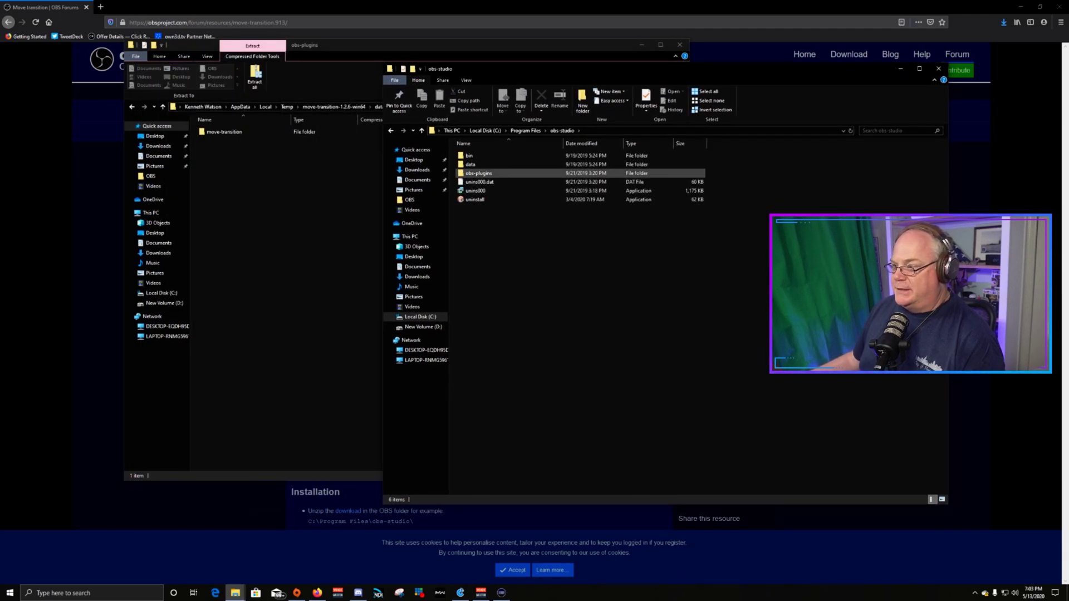
Step: Drag the move-transition folder into OBS's data\obs-plugins folder, approving the permission prompt
double_click(472, 164)
double_click(472, 164)
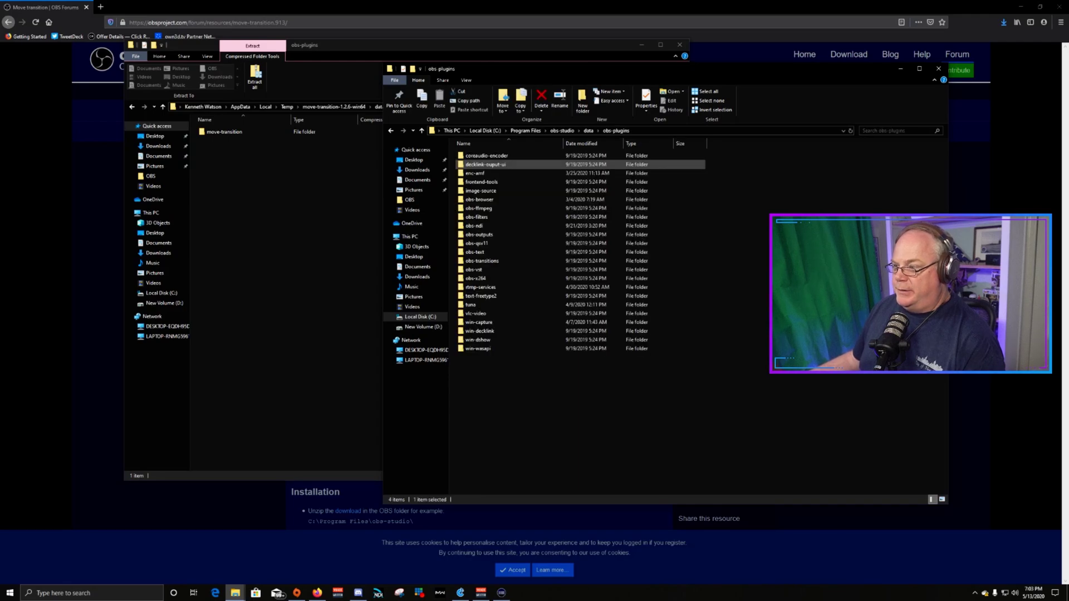
drag(223, 132, 529, 420)
key(Return)
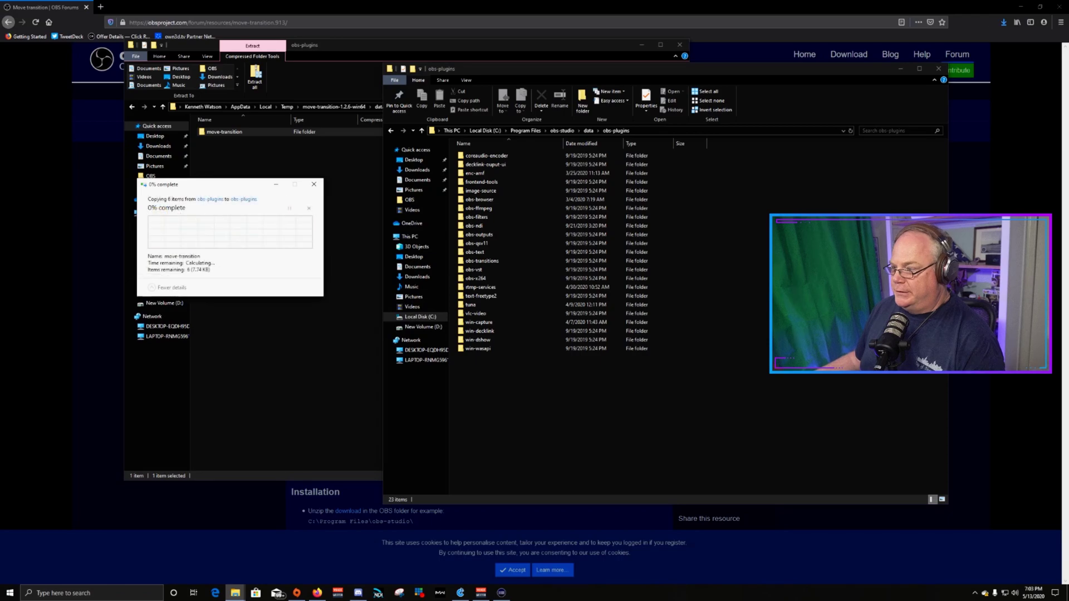
click(561, 131)
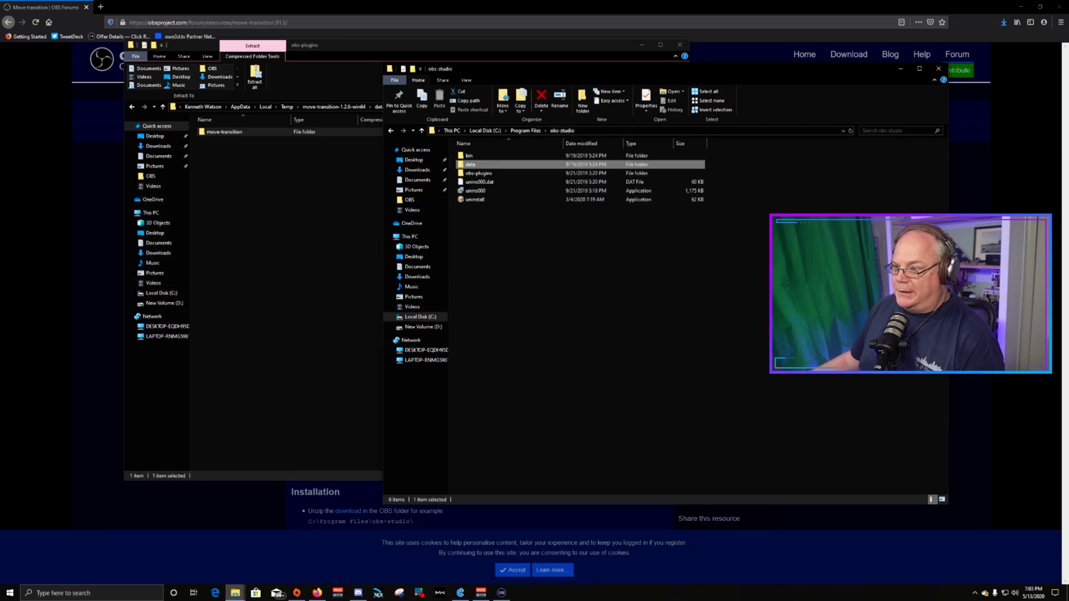
Step: Select move-transition.dll and move-transition.pdb in the zip's obs-plugins\64bit folder
key(alt+Tab)
click(334, 107)
double_click(222, 141)
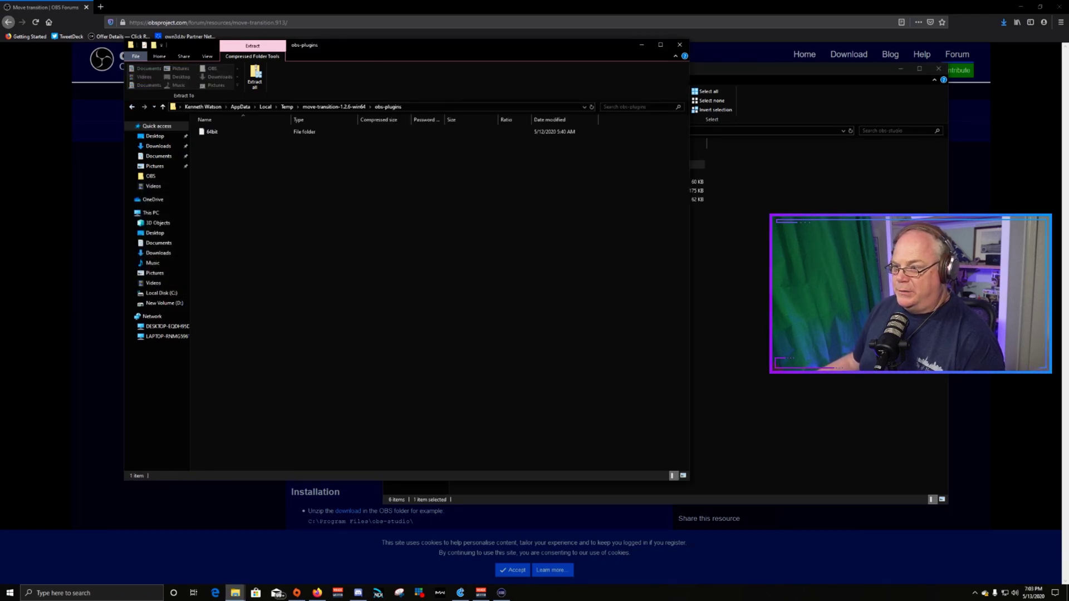
double_click(215, 132)
click(228, 133)
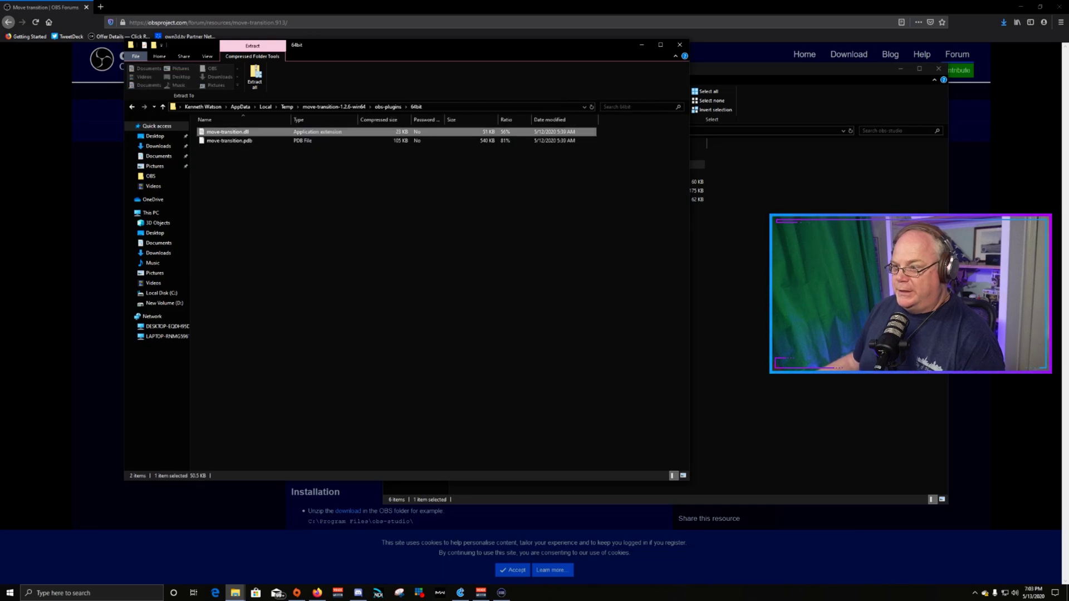
key(Down)
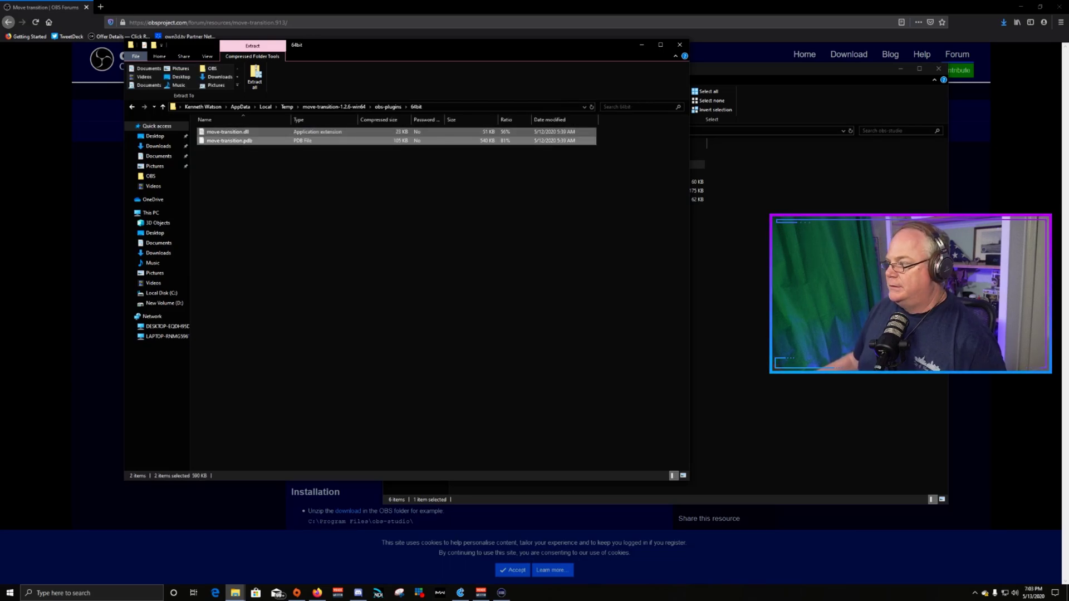
Step: Copy both plugin files into obs-studio\obs-plugins\64bit, approving each admin prompt
key(alt+Tab)
double_click(473, 173)
double_click(472, 165)
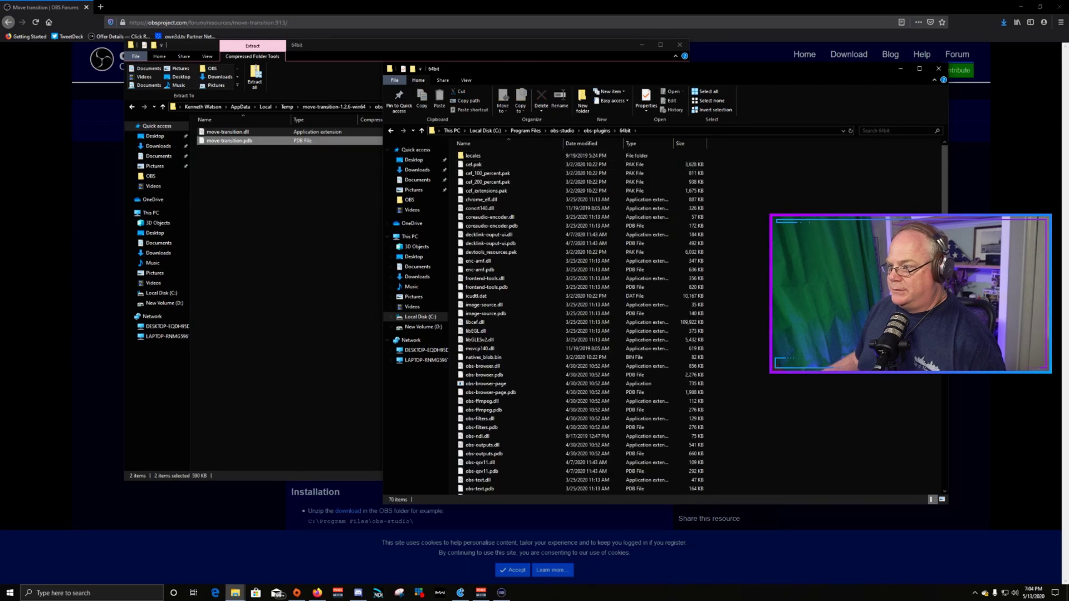
key(alt+Tab)
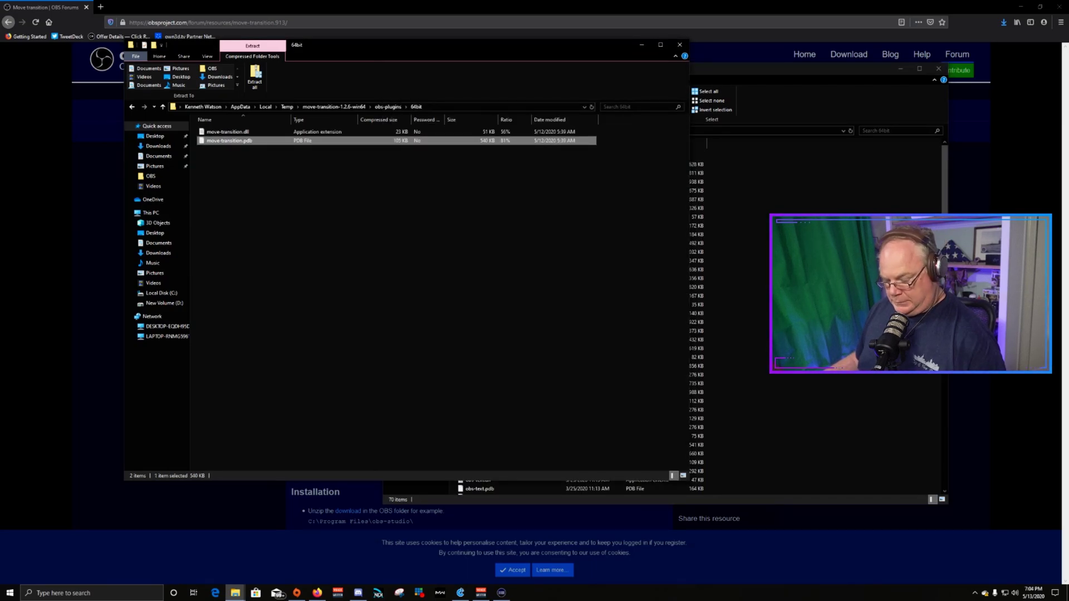
shift+click(228, 132)
drag(228, 132, 735, 265)
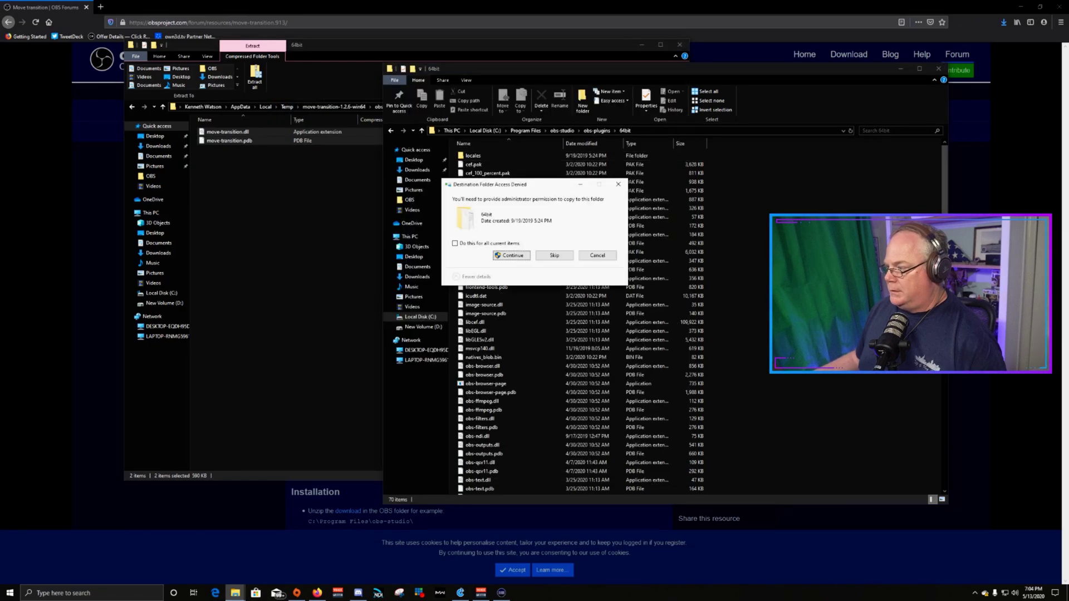
click(511, 256)
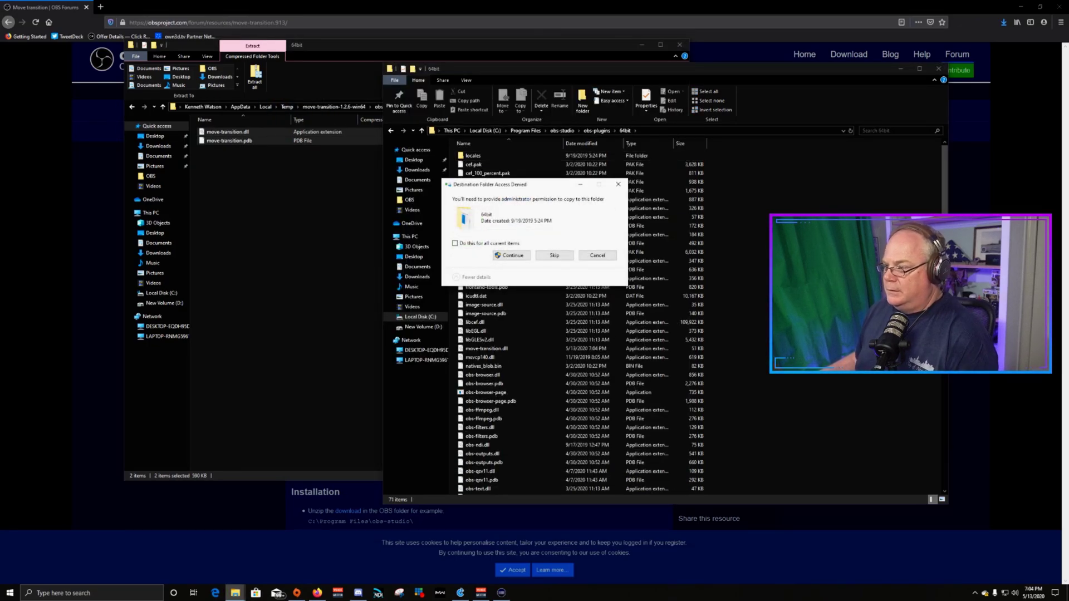
click(511, 256)
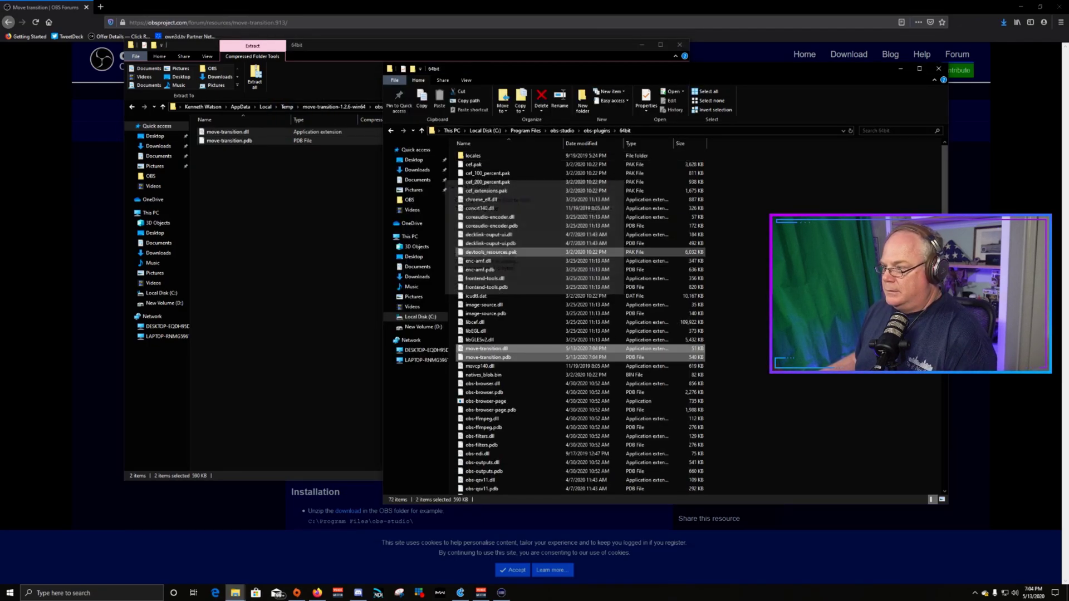
Step: Close the zip and OBS plugins Explorer windows
click(636, 54)
click(679, 45)
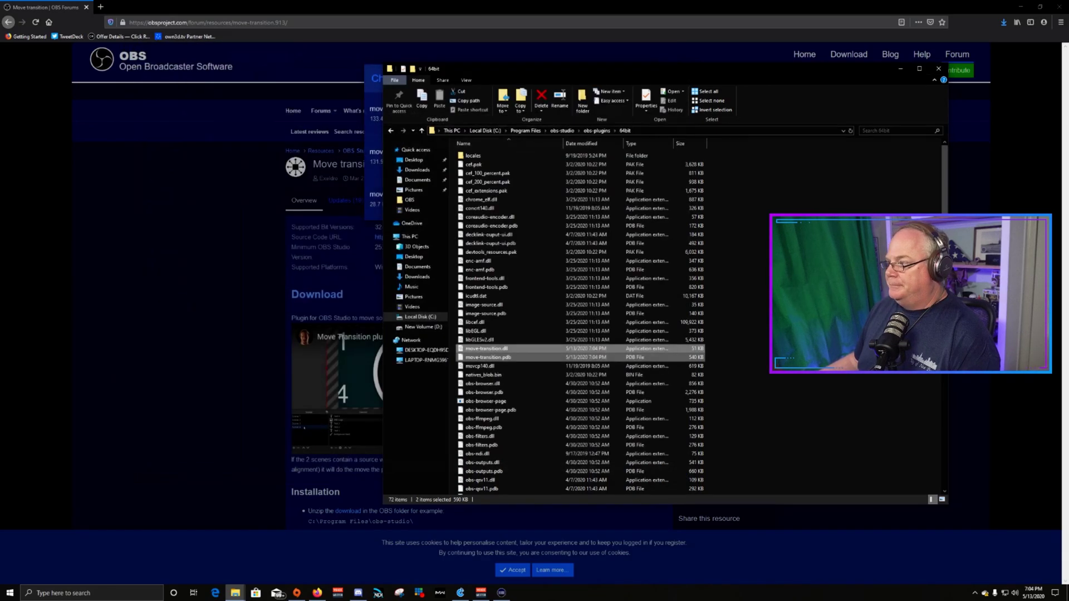
click(938, 68)
Step: Launch OBS from the desktop and confirm Move Source is listed in Game Scene's filter types
click(1020, 7)
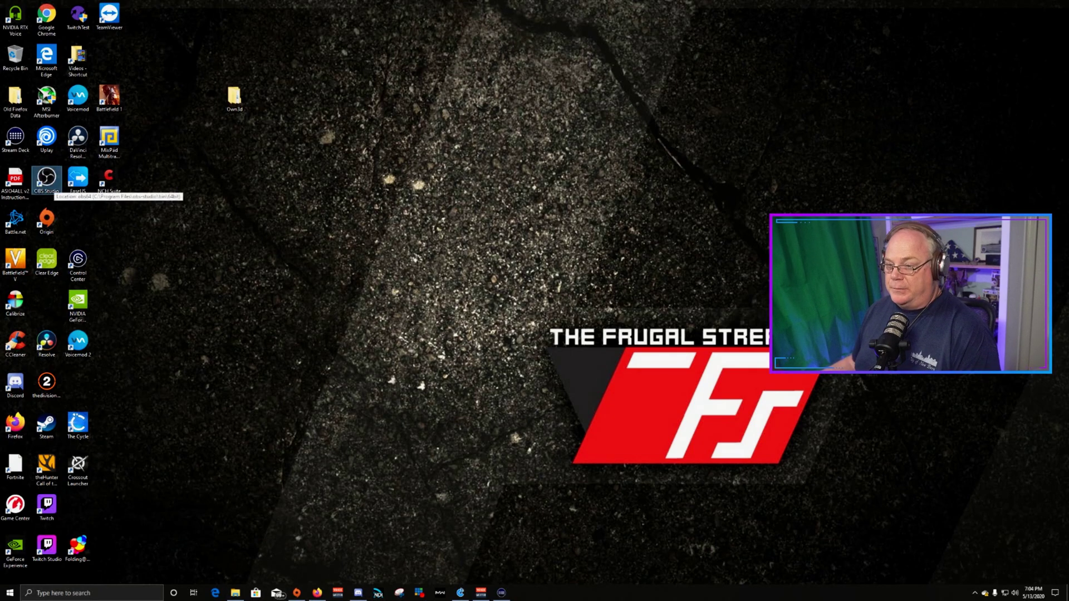
double_click(46, 179)
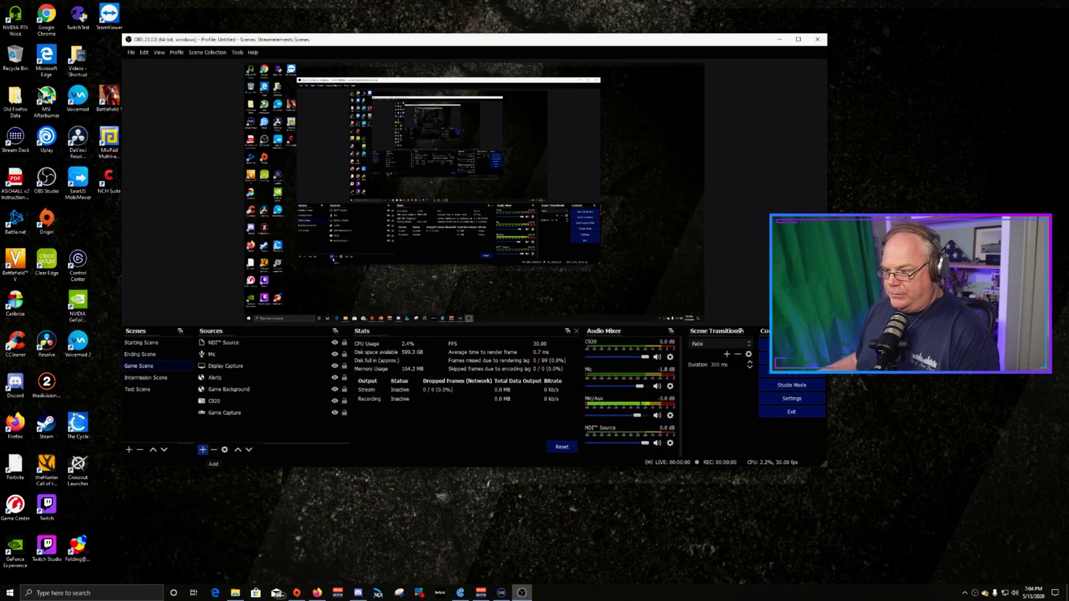
right_click(157, 371)
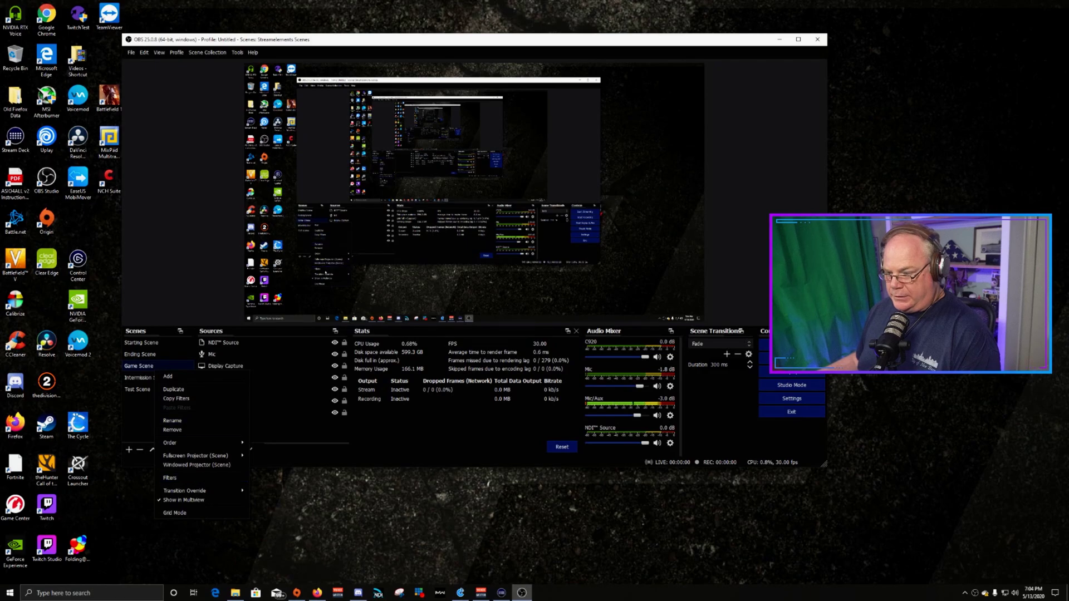
click(170, 478)
click(303, 399)
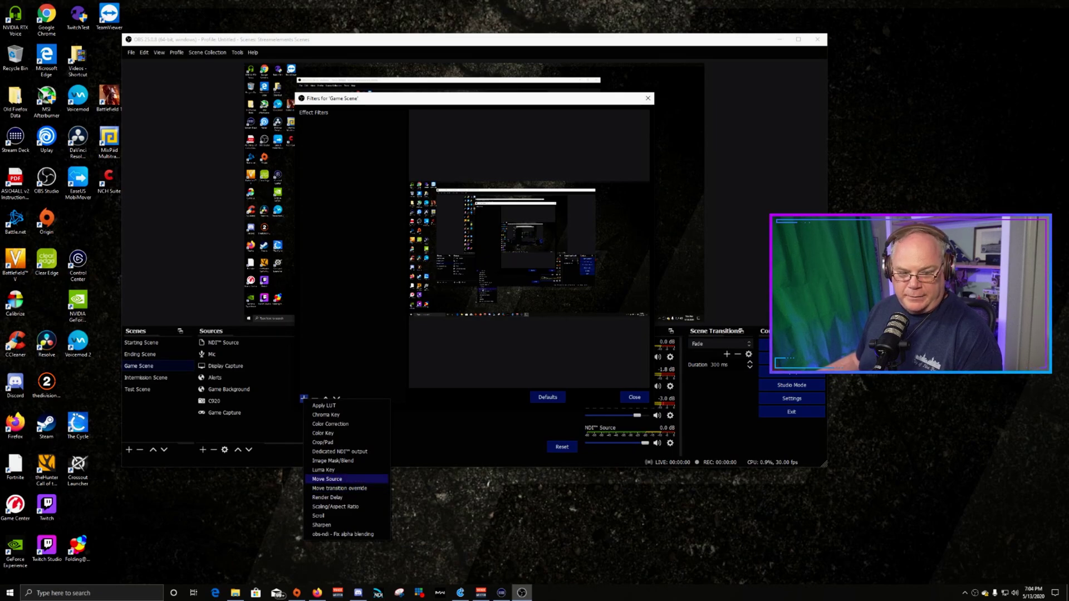
click(327, 479)
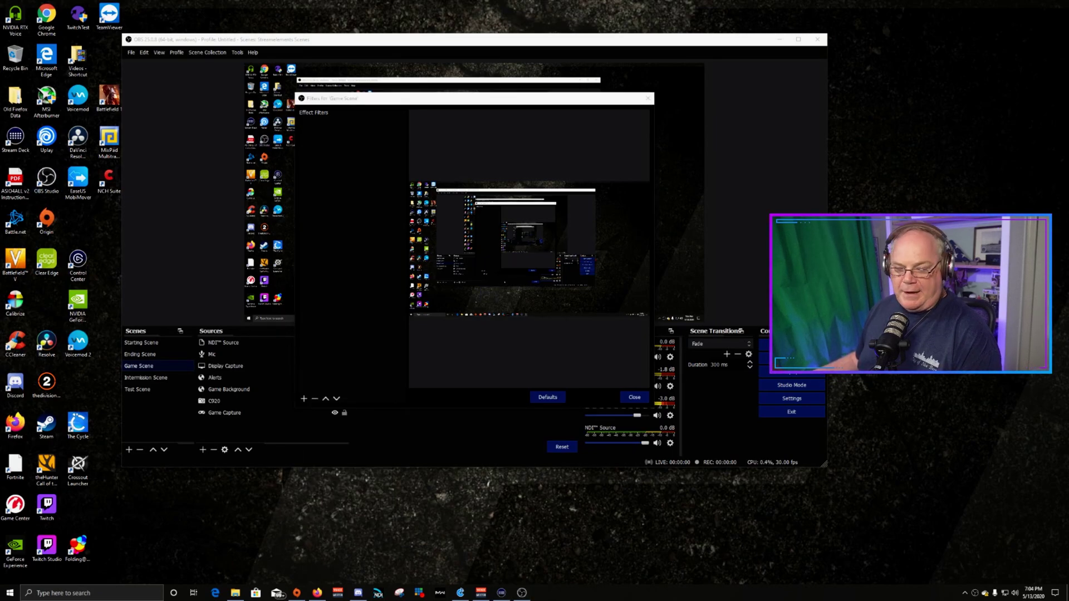
click(634, 396)
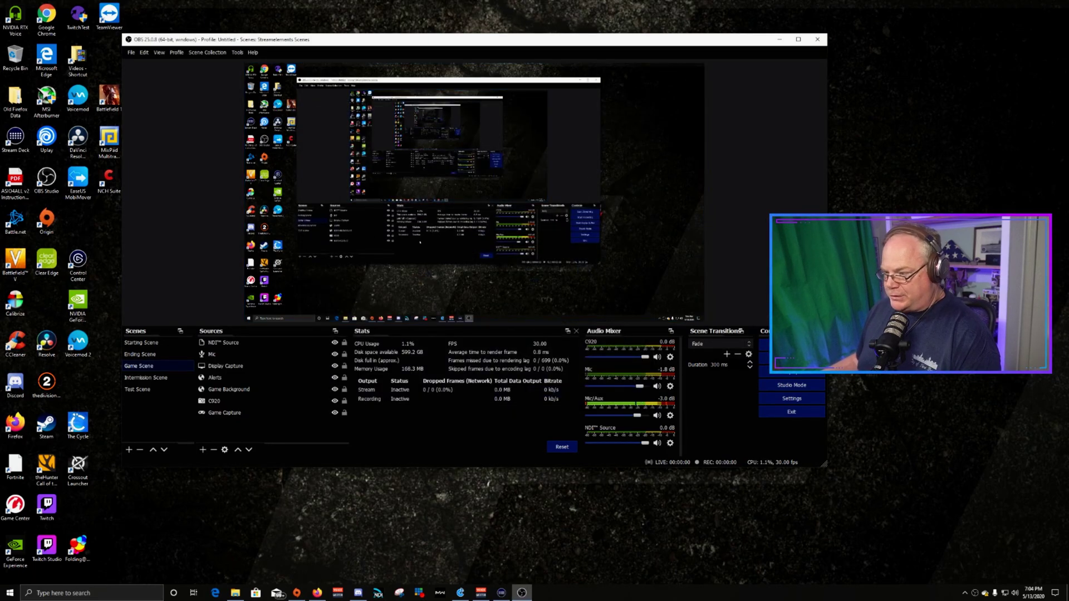
Step: Add a Stinger transition with its default name and check Move is listed among transition types
click(726, 354)
click(743, 388)
click(456, 268)
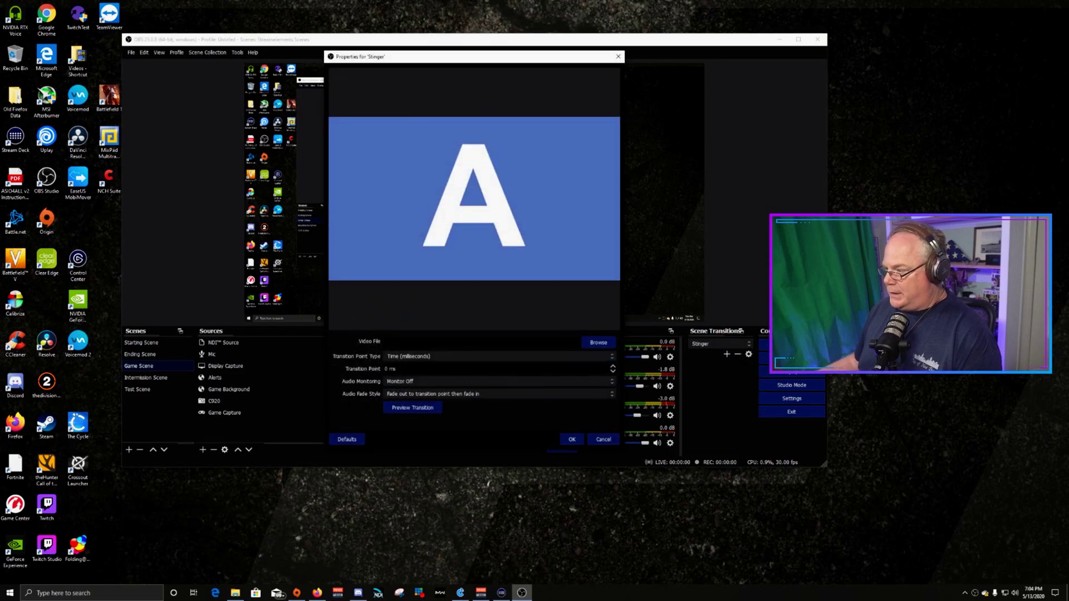
click(726, 354)
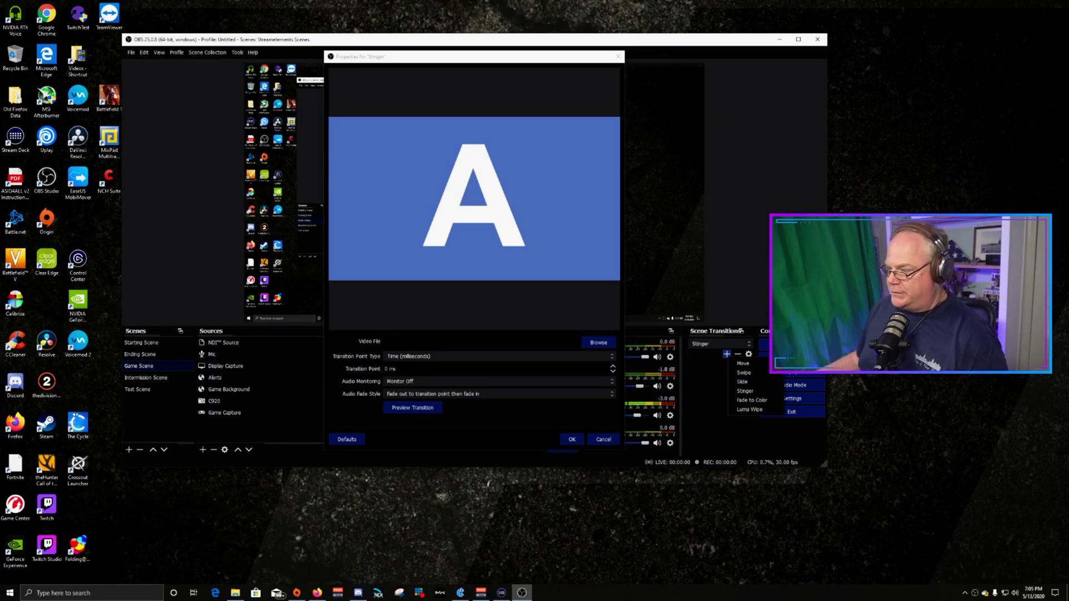
key(Escape)
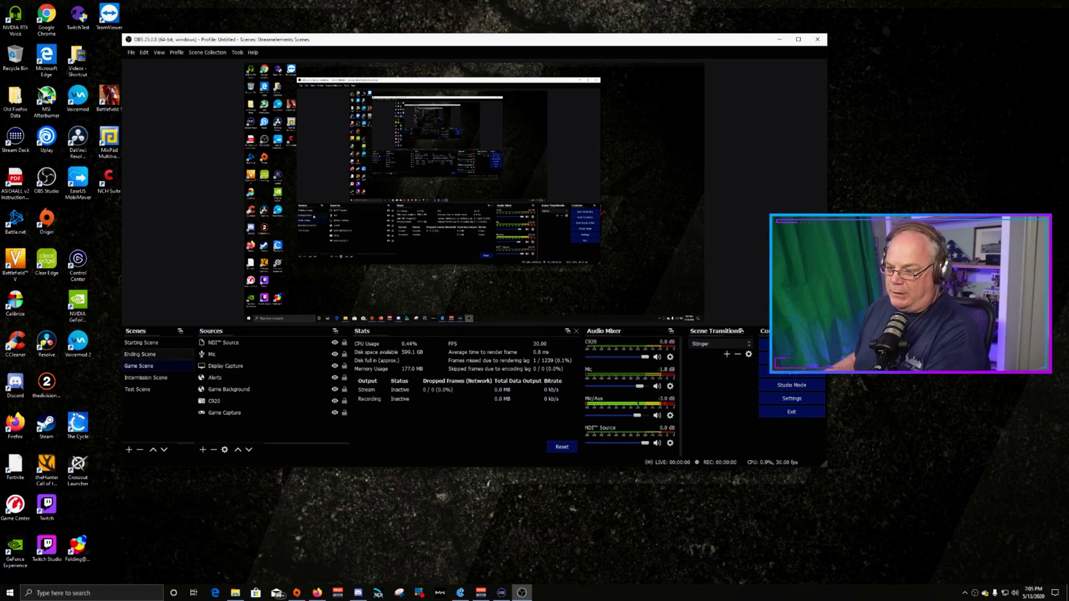
Step: Close the test OBS window
click(818, 38)
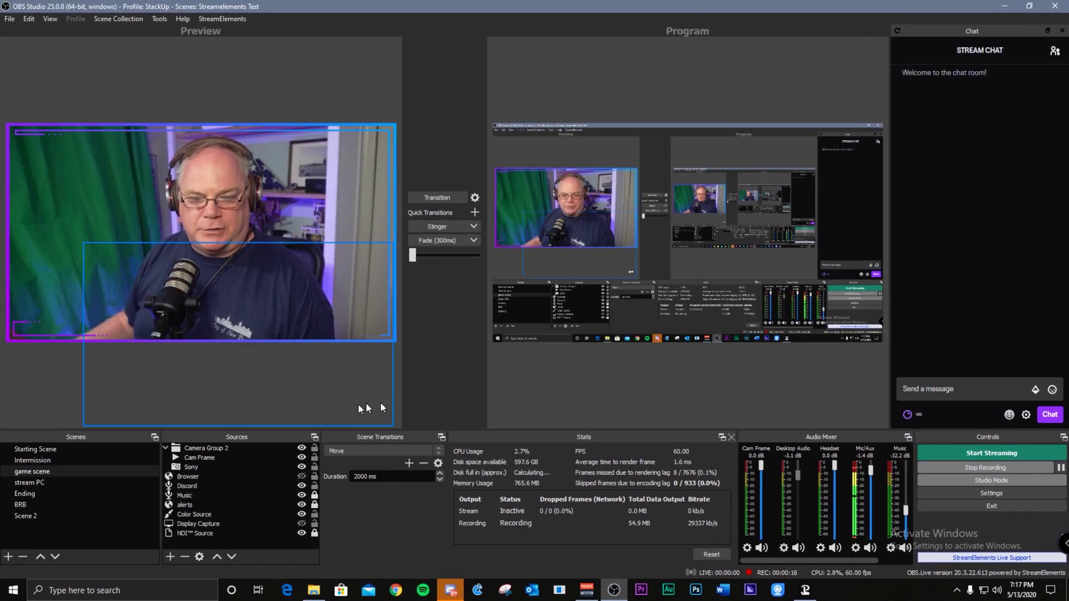
Step: Open the game scene's Filters and review the Bottom Left, Center Left, Upper Left and Bottom Right filters
right_click(42, 473)
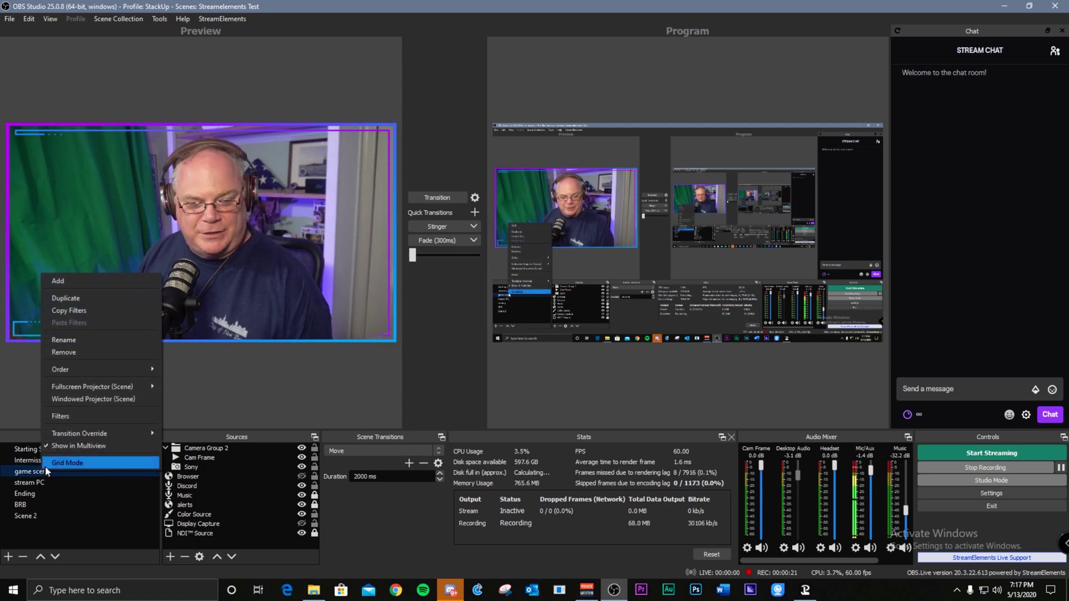
click(102, 422)
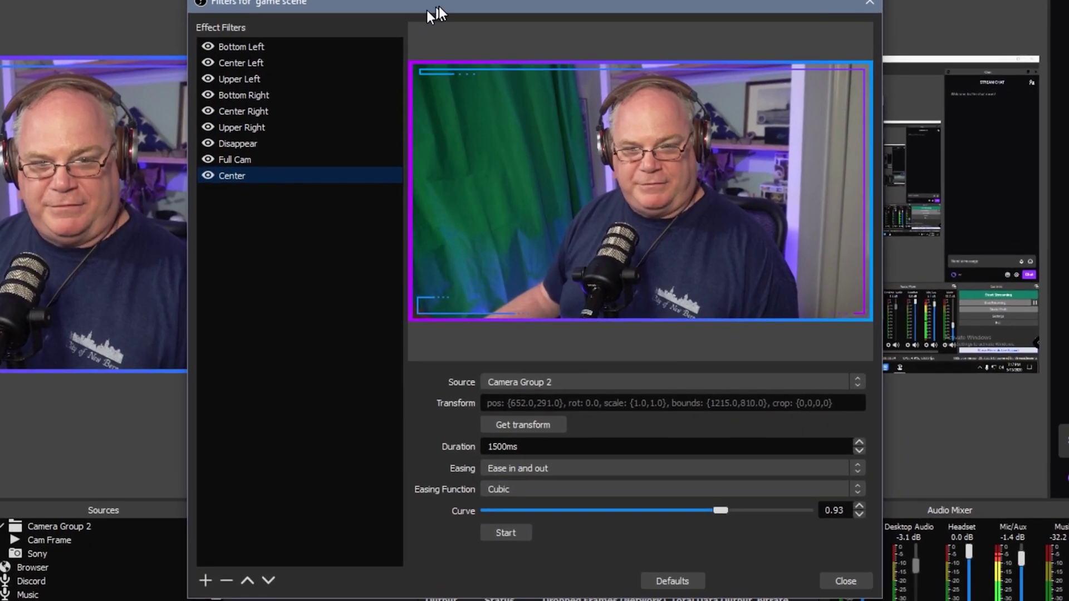
drag(492, 8, 888, 1)
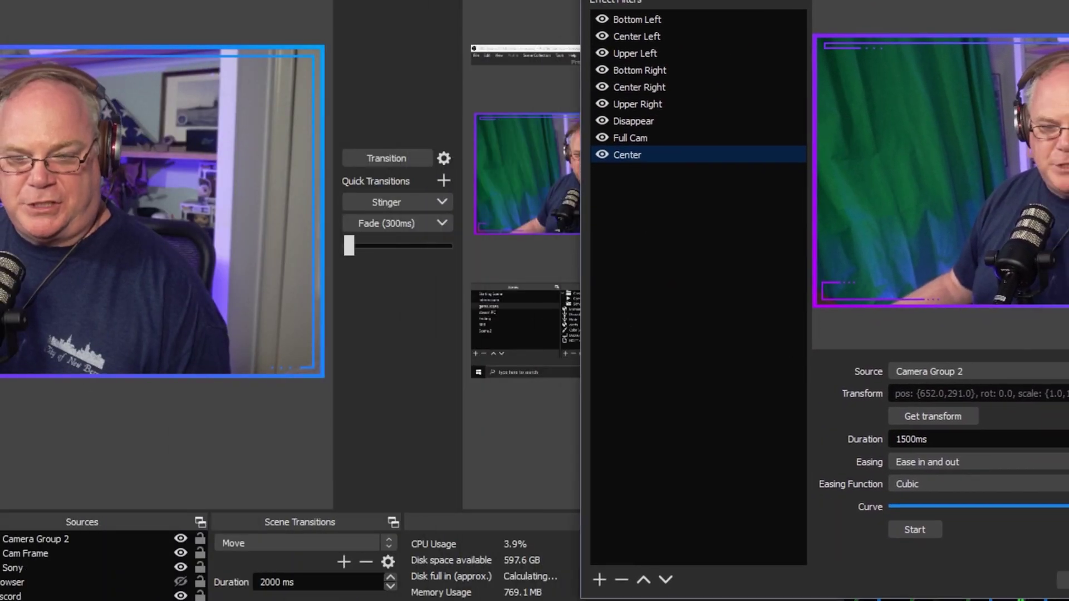
drag(816, 1, 754, 0)
click(639, 19)
click(630, 33)
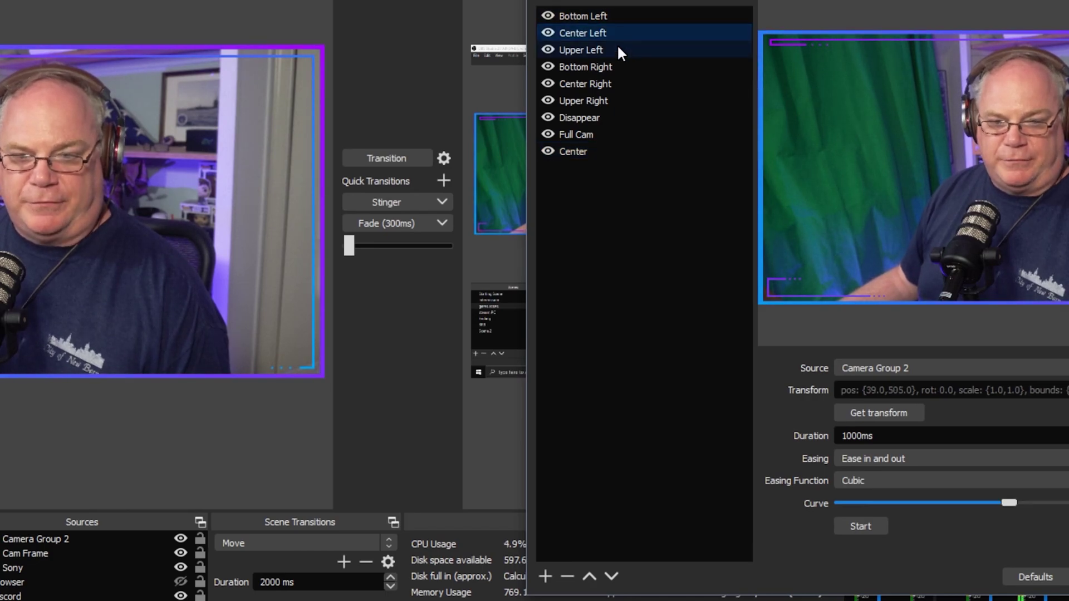
click(629, 18)
click(619, 33)
click(621, 51)
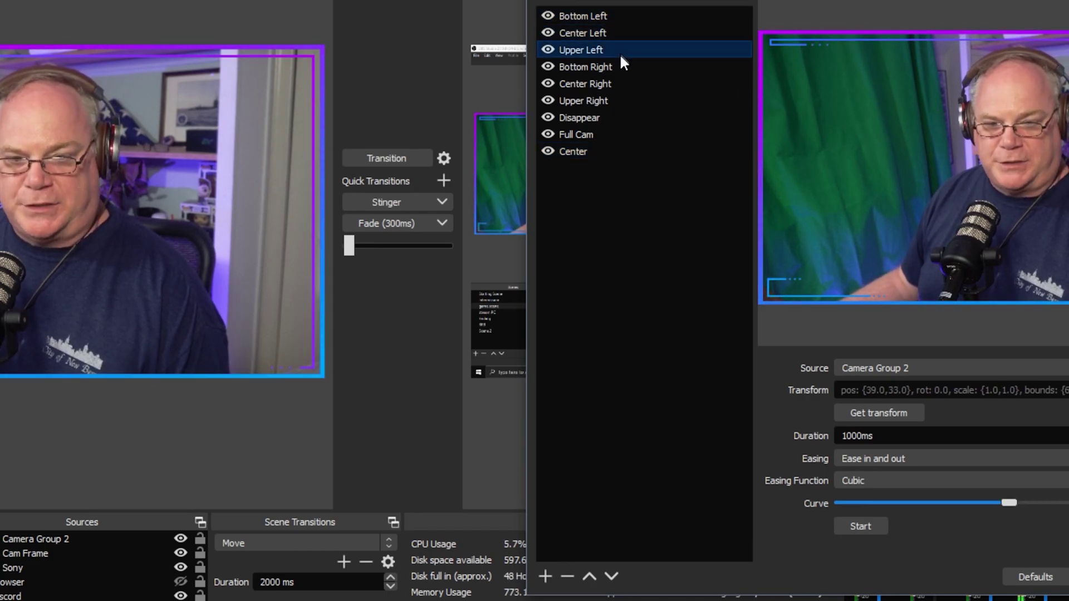
click(620, 64)
Step: Remove the existing Center filter from the game scene
click(580, 150)
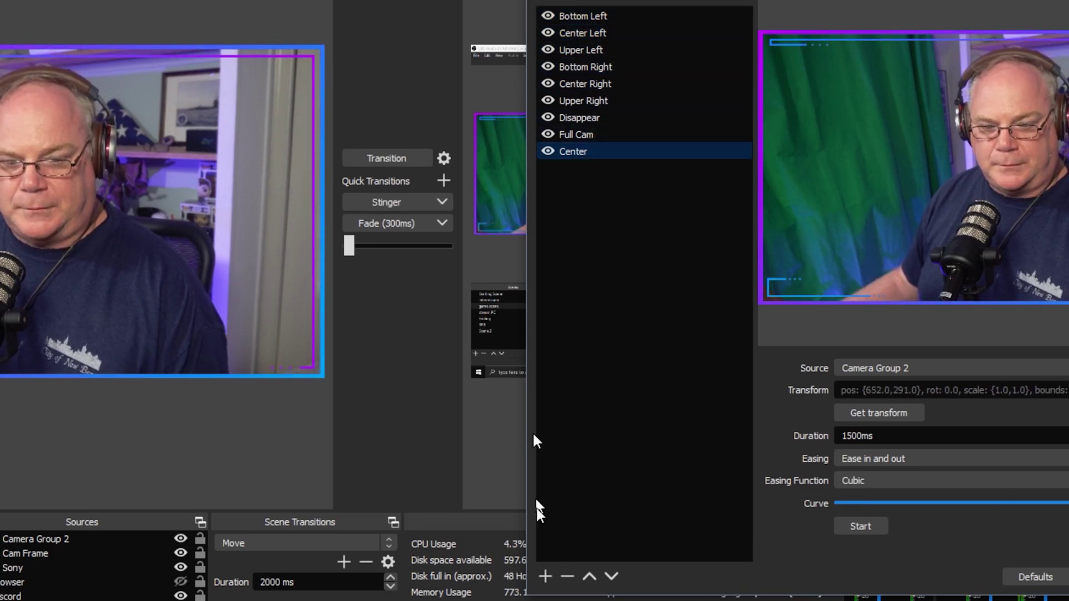
click(567, 576)
click(926, 307)
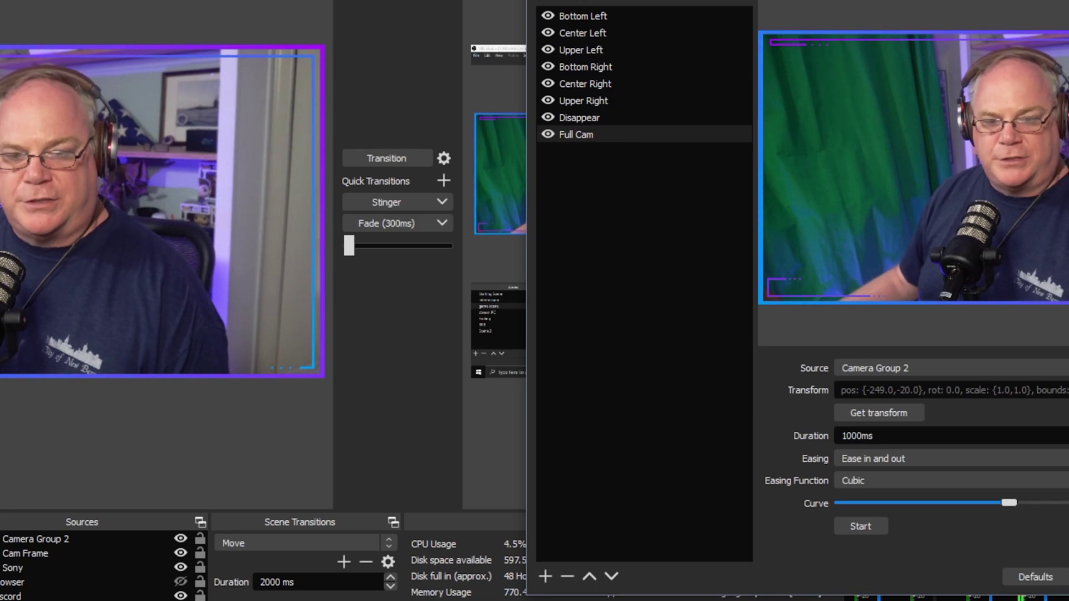
Step: Test the Center Right move, then bring up the add-filter list
drag(835, 0, 554, 2)
drag(554, 2, 559, 2)
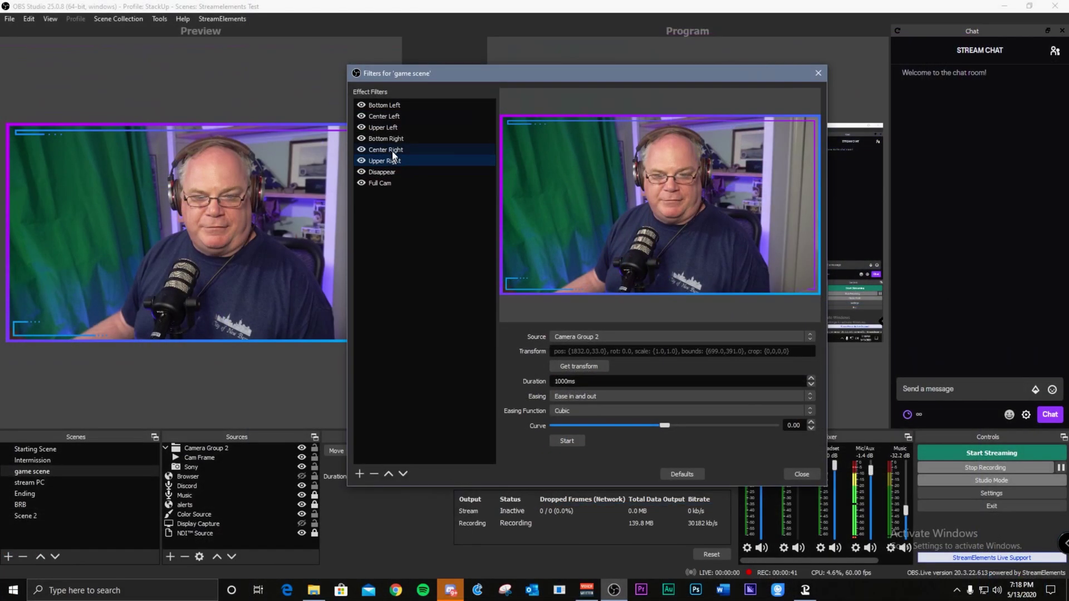
click(394, 150)
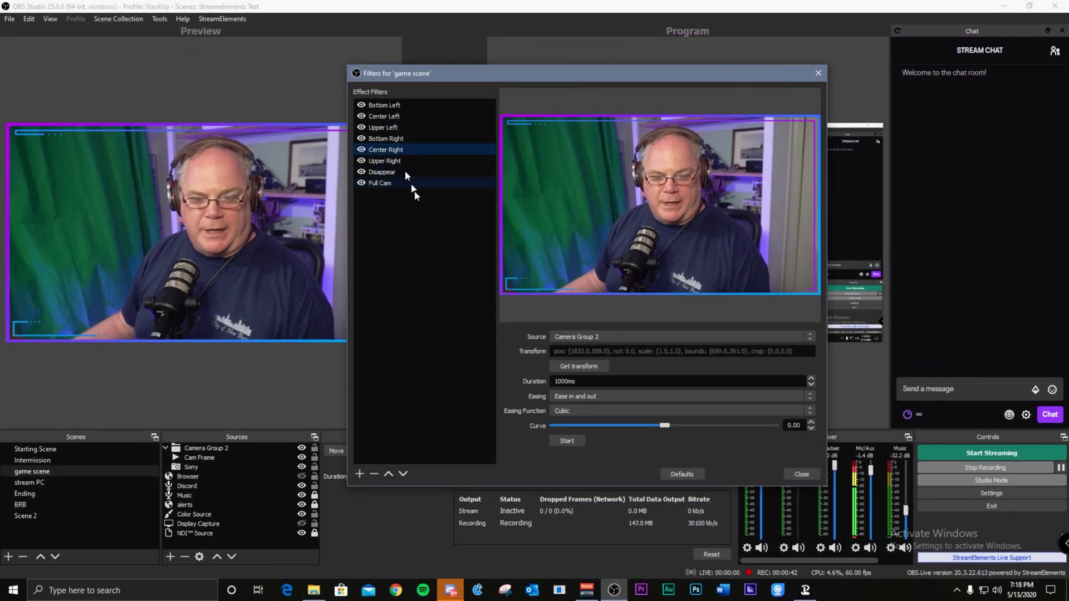
click(563, 440)
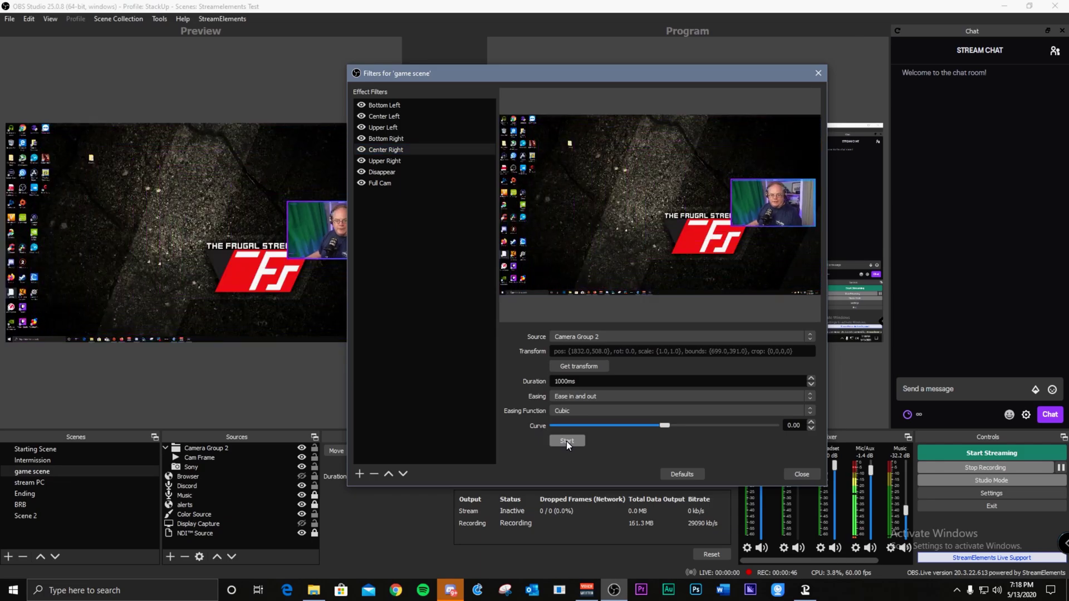
drag(600, 69, 506, 69)
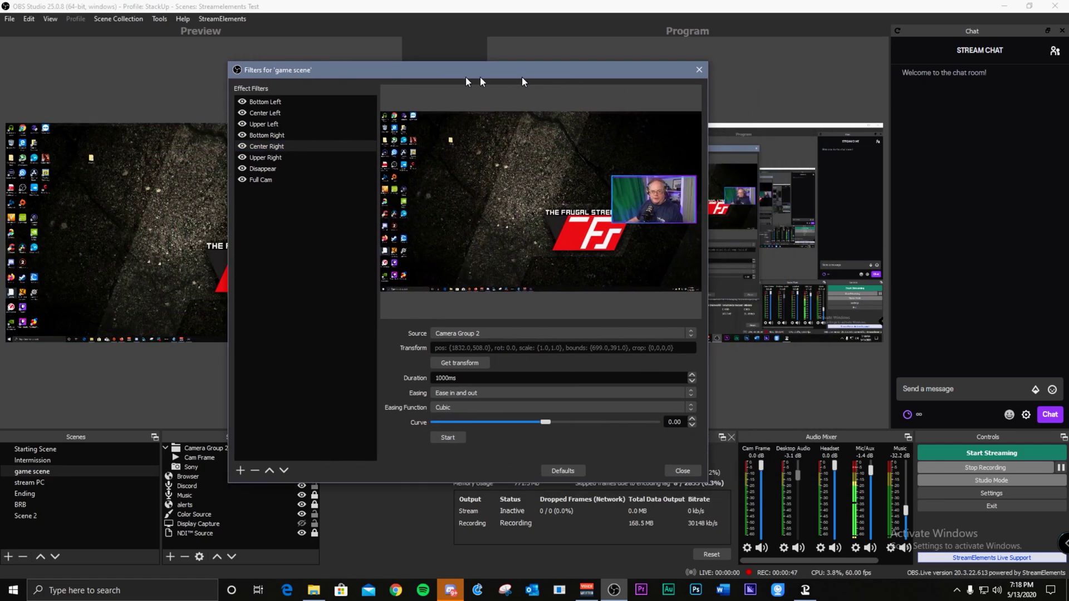
click(265, 474)
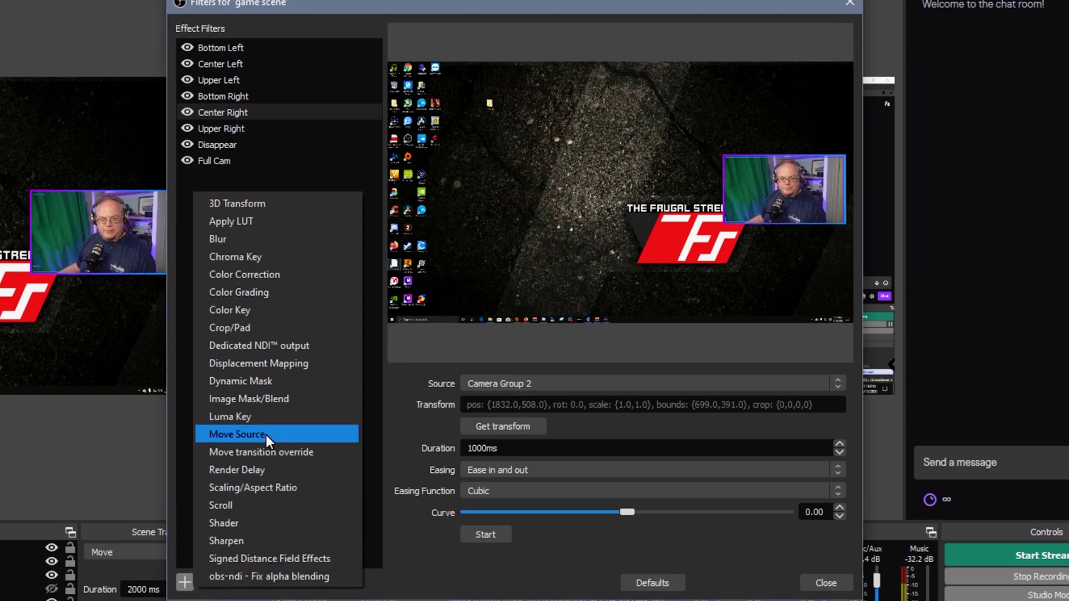
Step: Add a Move Source filter named Center that targets Camera Group 2
click(266, 436)
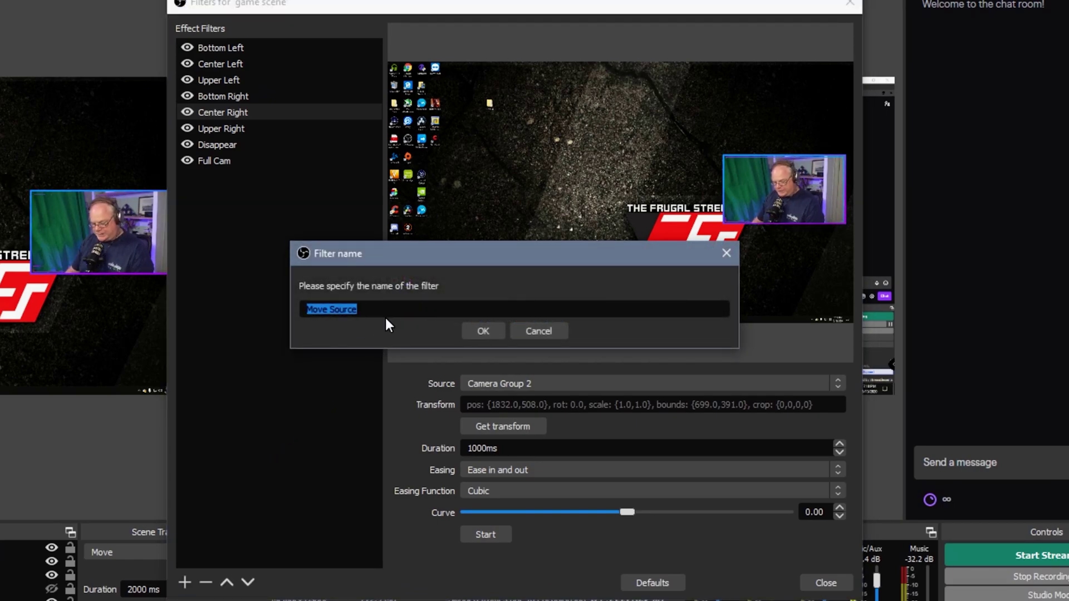
key(BackSpace)
text(B)
key(BackSpace)
text(Center)
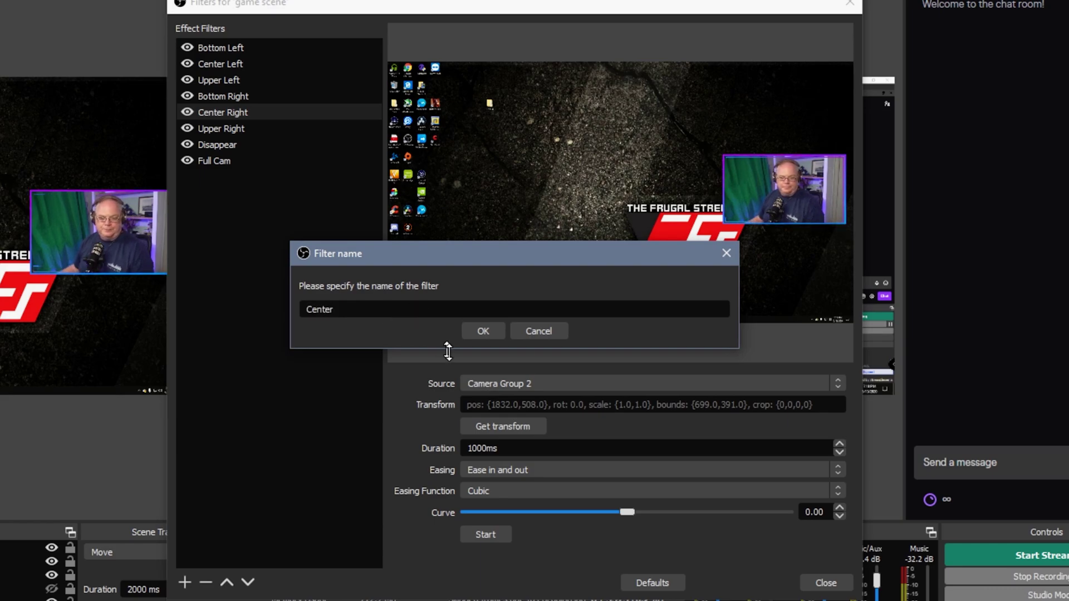
click(483, 330)
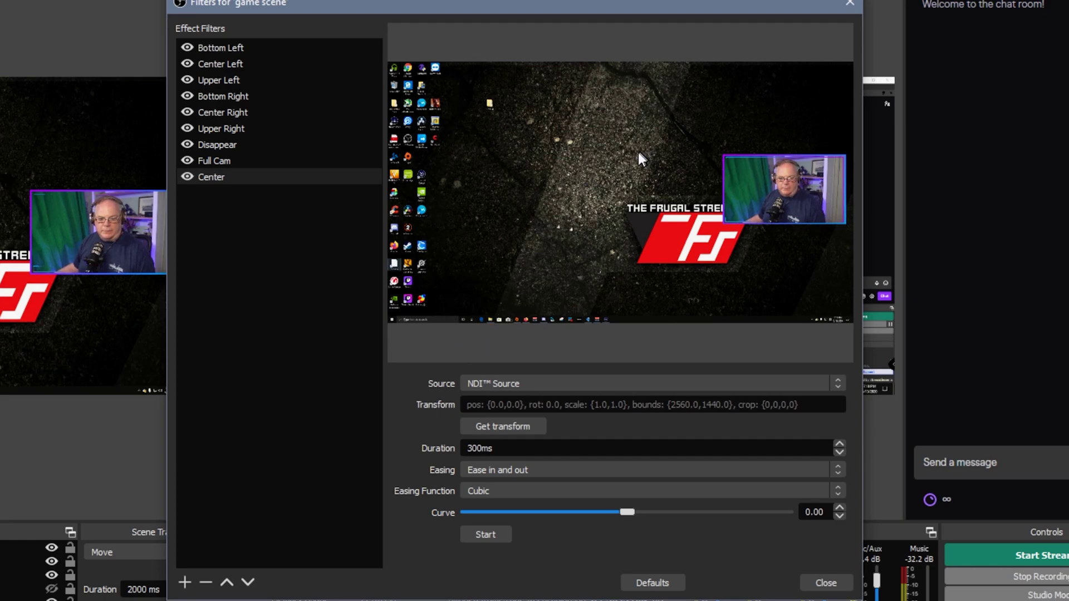
click(128, 219)
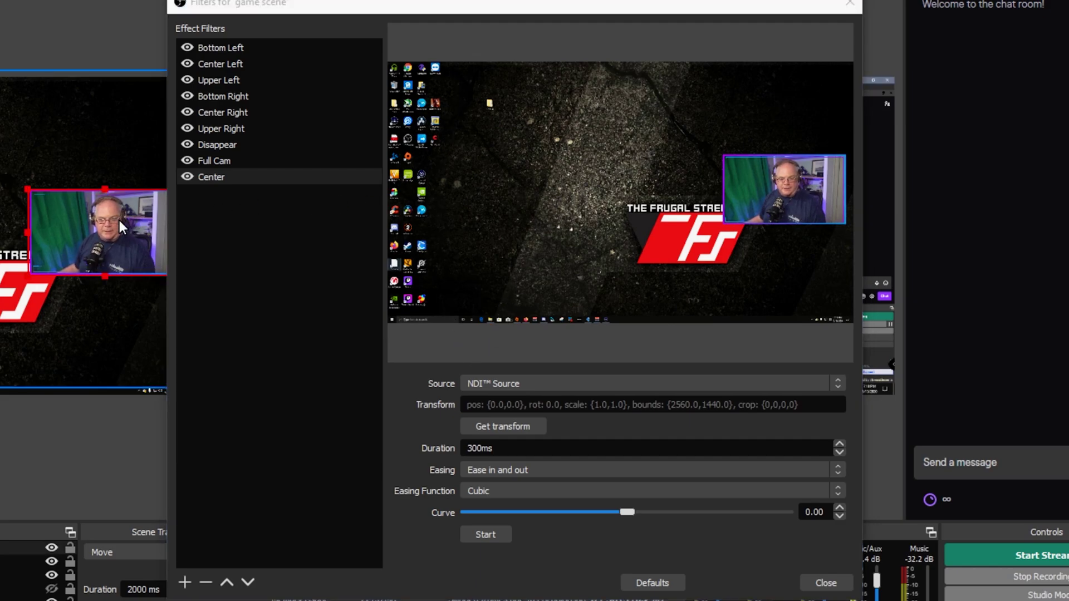
click(634, 386)
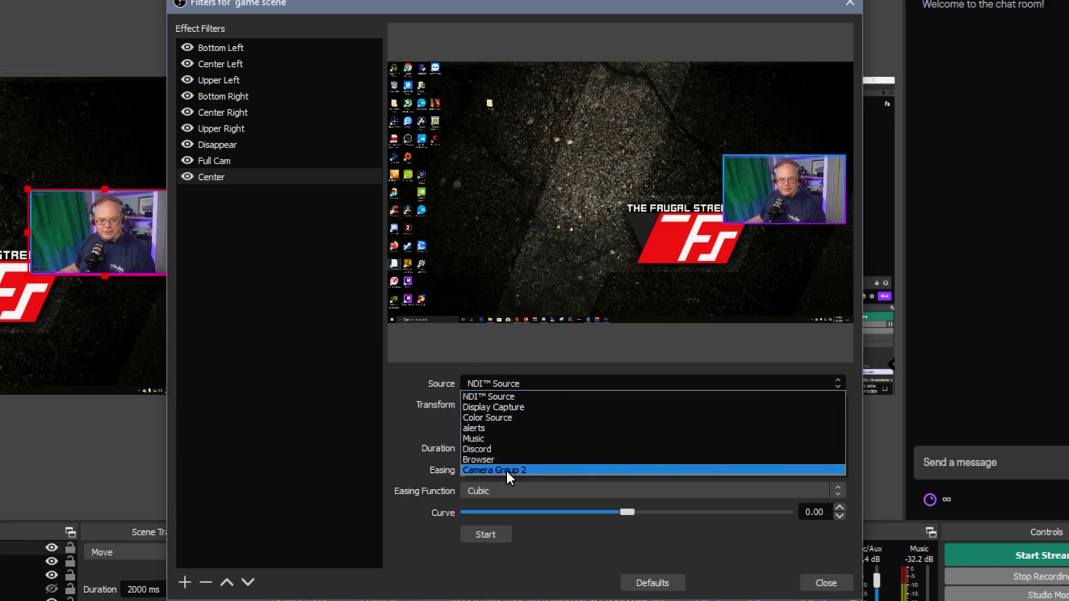
click(507, 471)
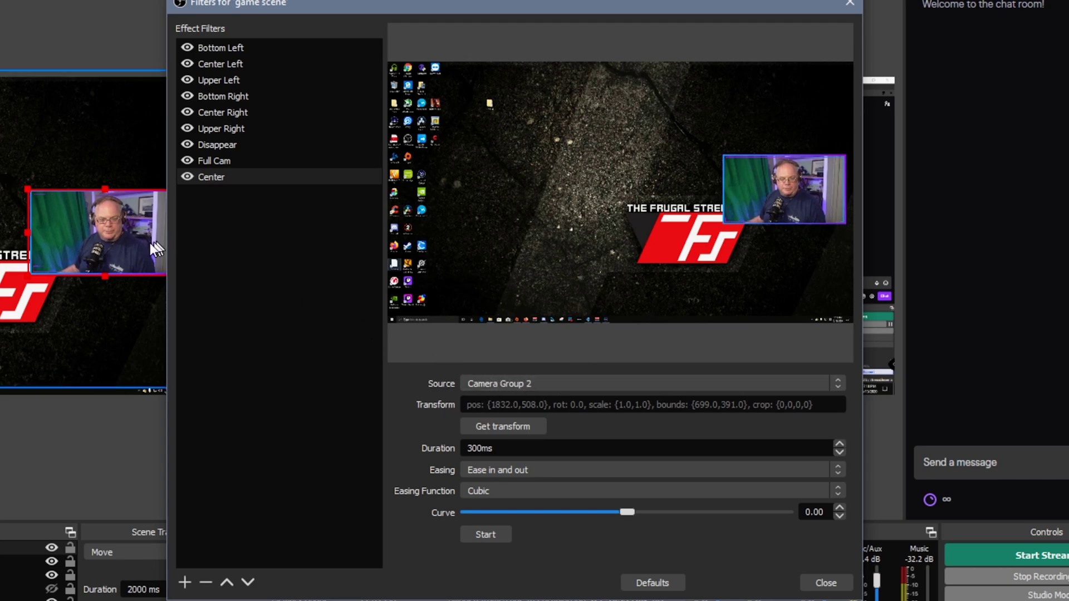
Step: Enlarge and centre the camera, store it via Get transform, then return the camera to the right
click(108, 242)
drag(108, 243, 0, 240)
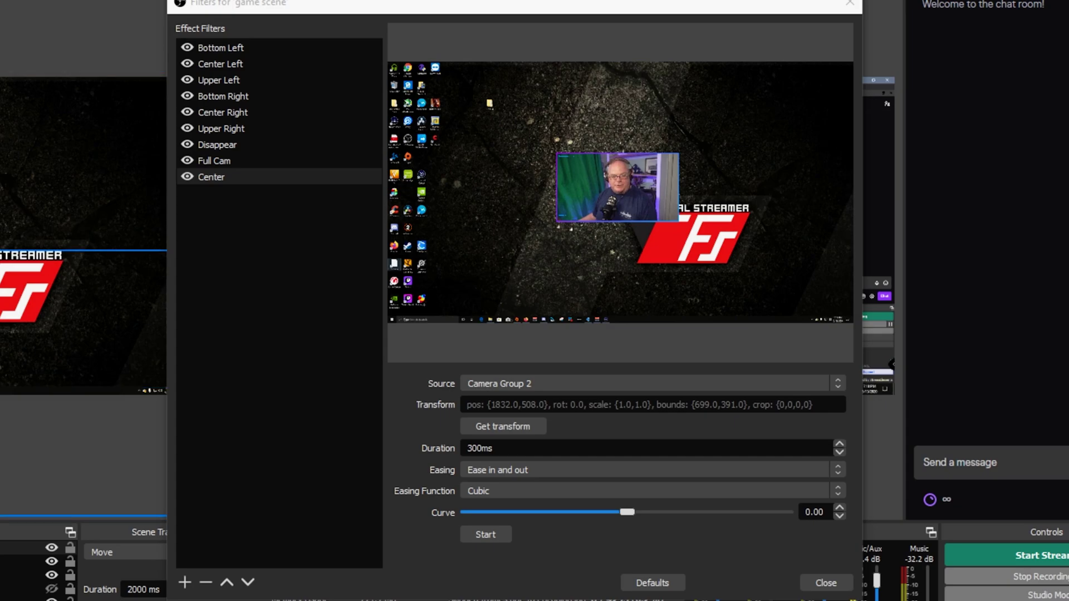
drag(13, 185, 113, 149)
drag(49, 192, 0, 209)
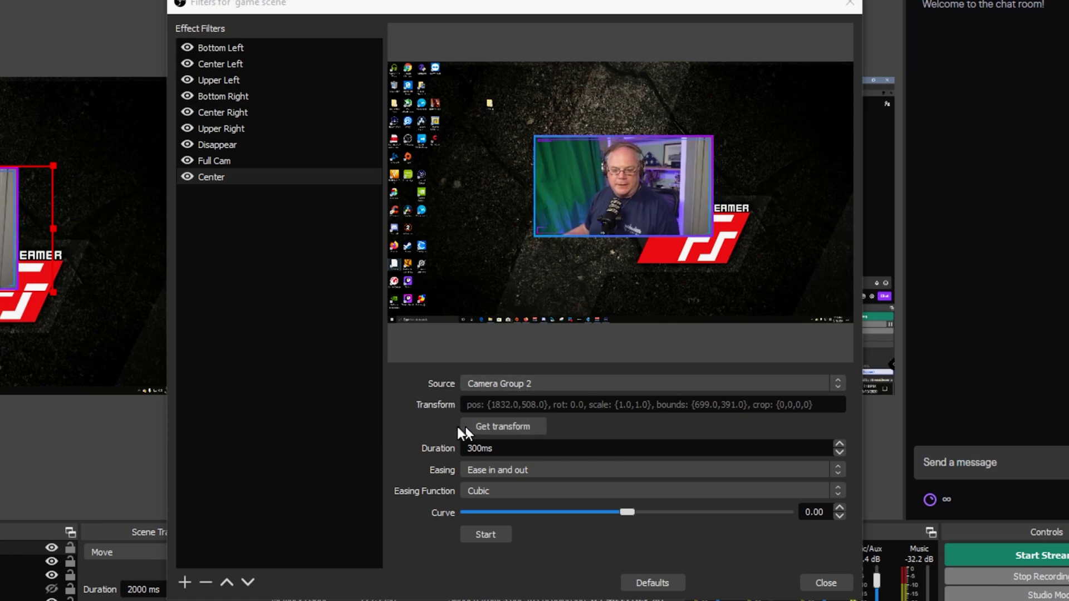
click(499, 423)
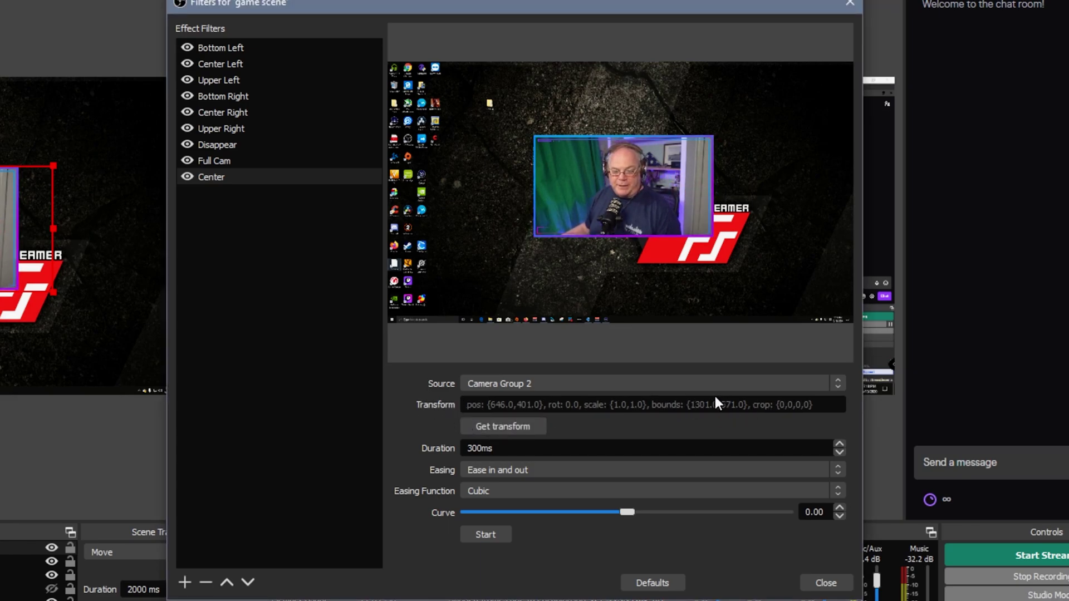
drag(0, 236, 113, 254)
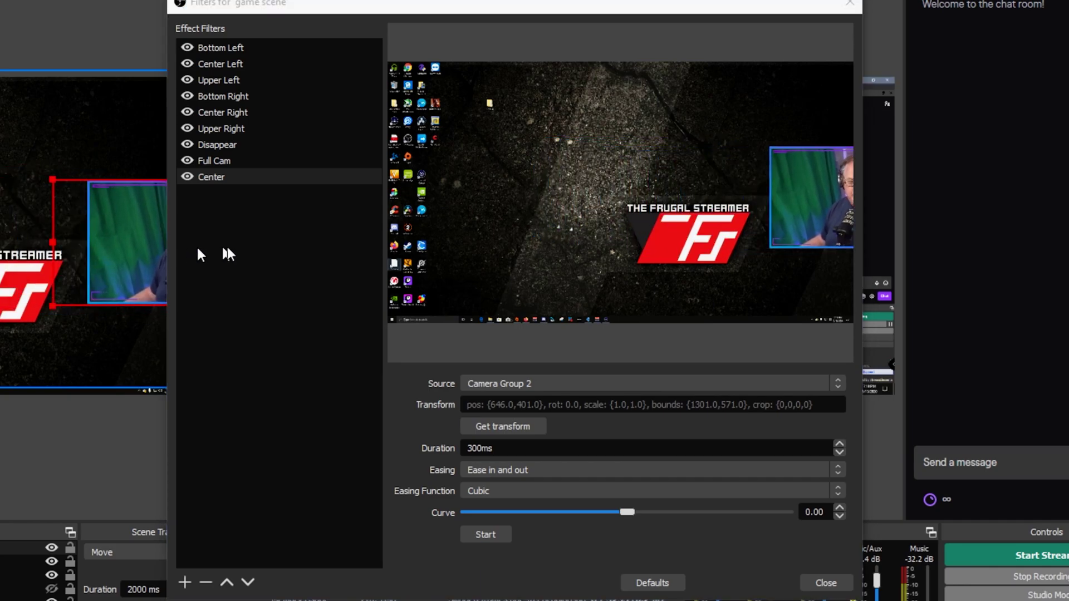
Step: Play the Center move and look over the Full Cam, Disappear, Upper Right, Center Right and Bottom Right filters
click(486, 535)
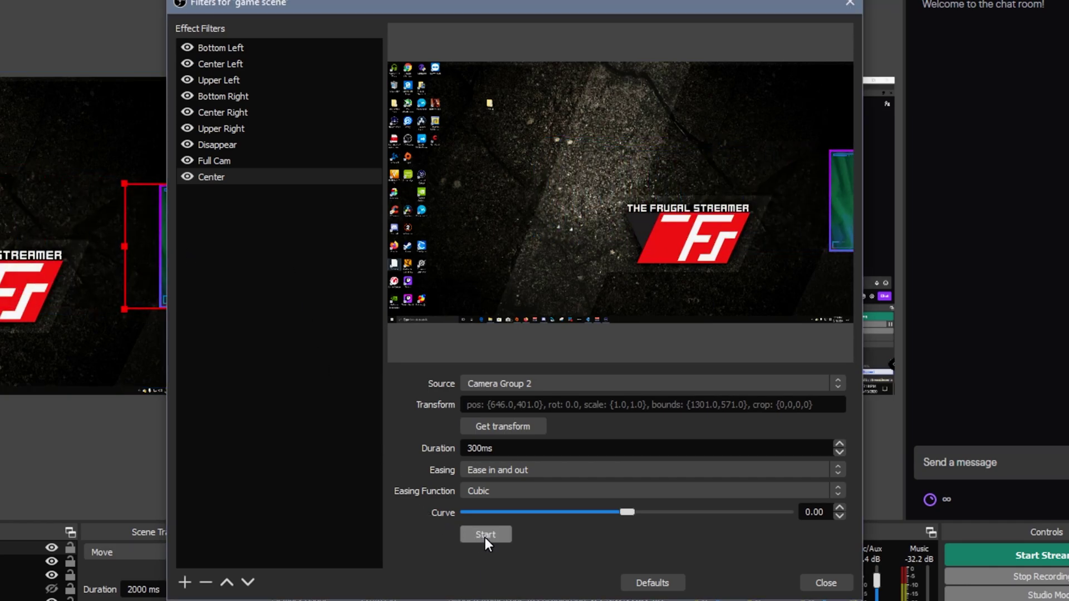
click(485, 537)
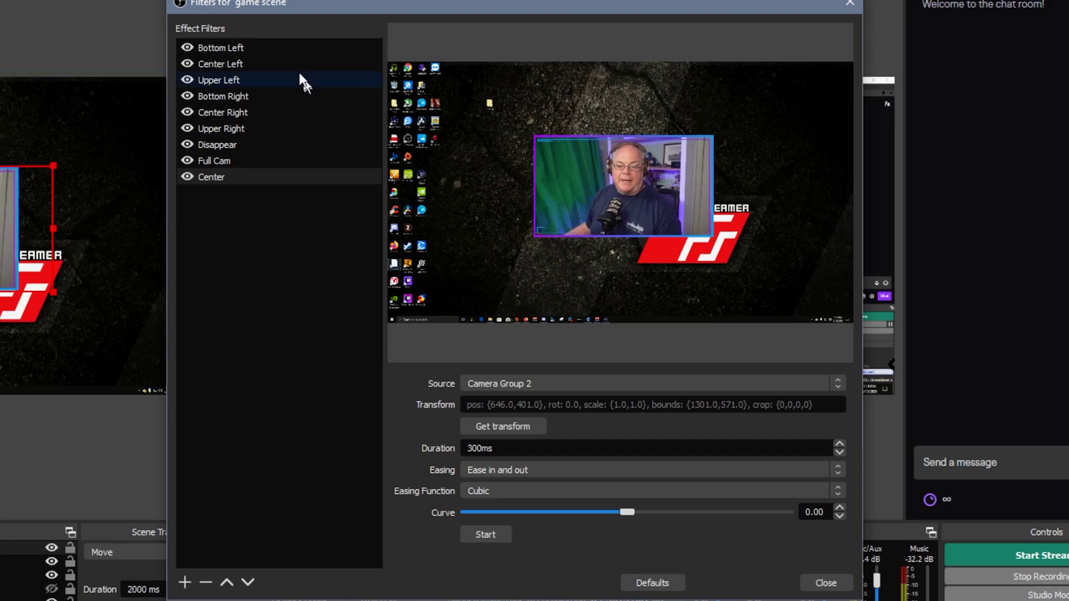
click(224, 158)
click(222, 144)
click(221, 129)
click(219, 115)
click(220, 99)
Step: Play the Disappear and Full Cam moves, then close the Filters dialog
click(222, 147)
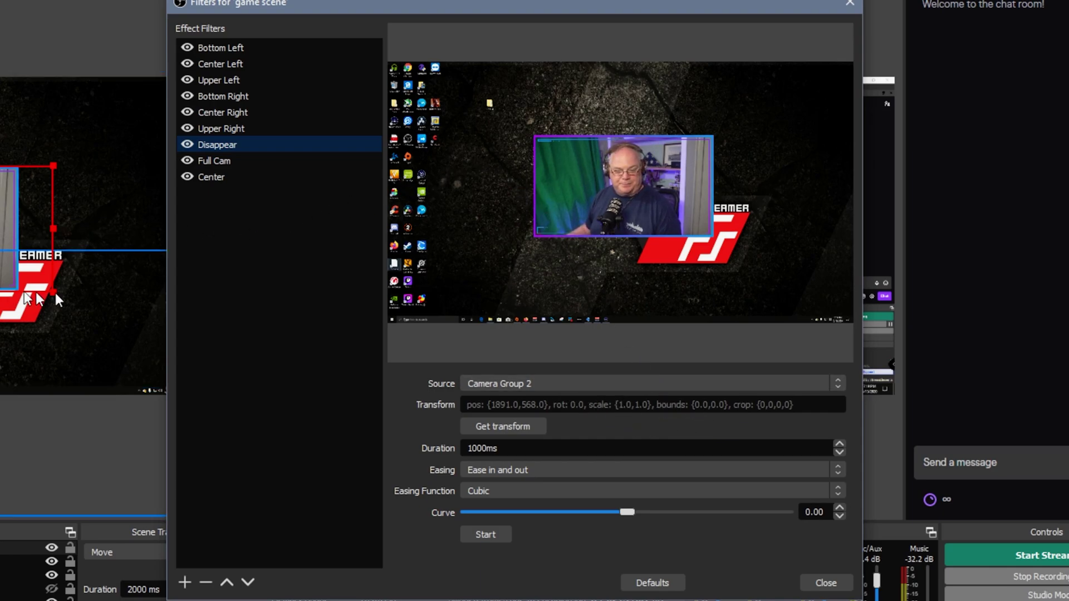
click(266, 158)
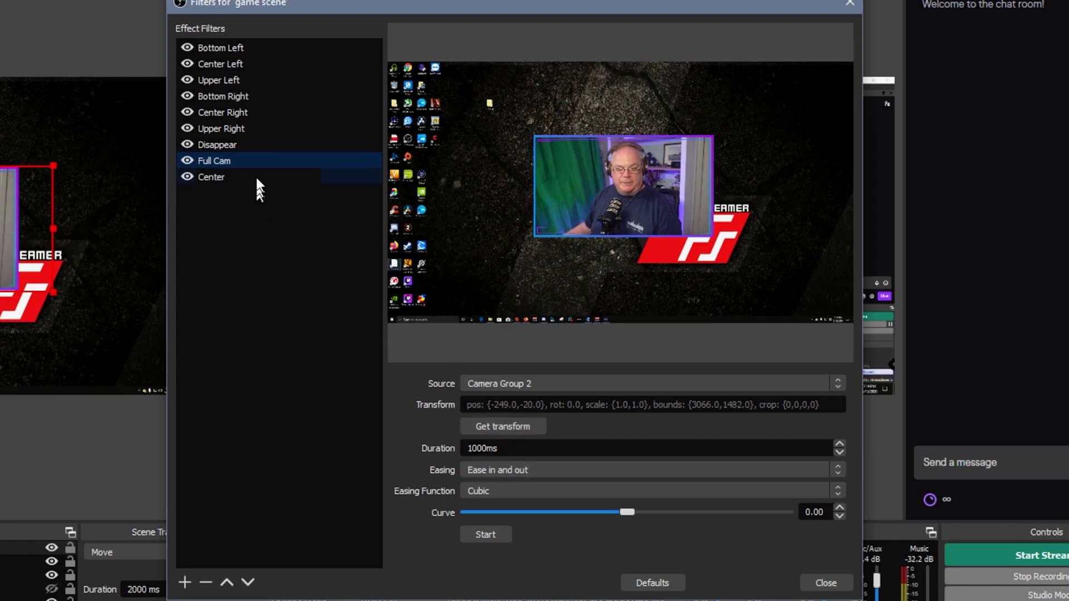
click(256, 147)
click(486, 535)
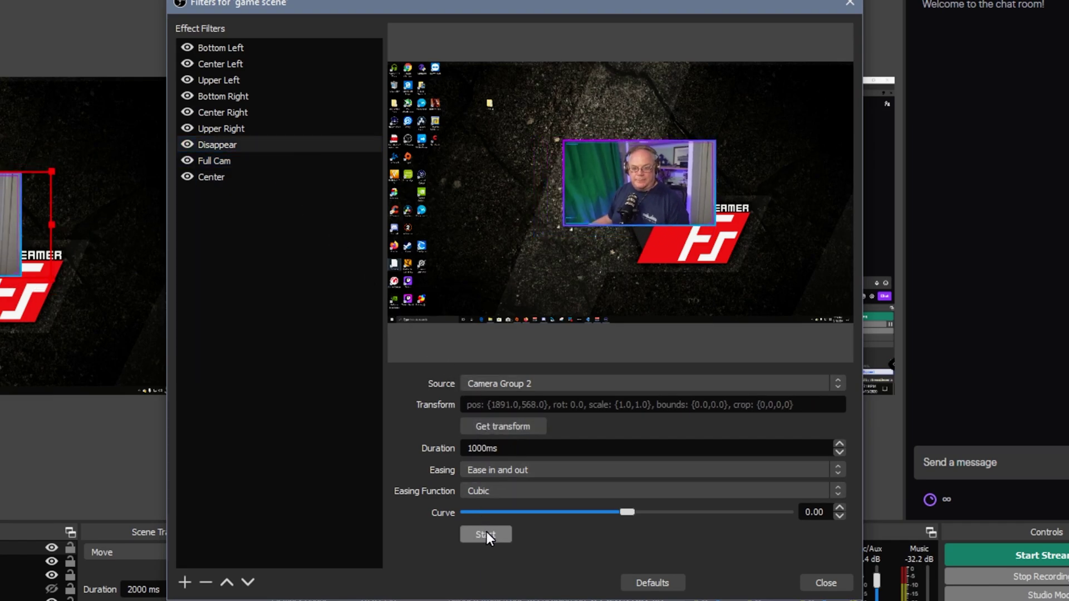
click(265, 161)
click(477, 534)
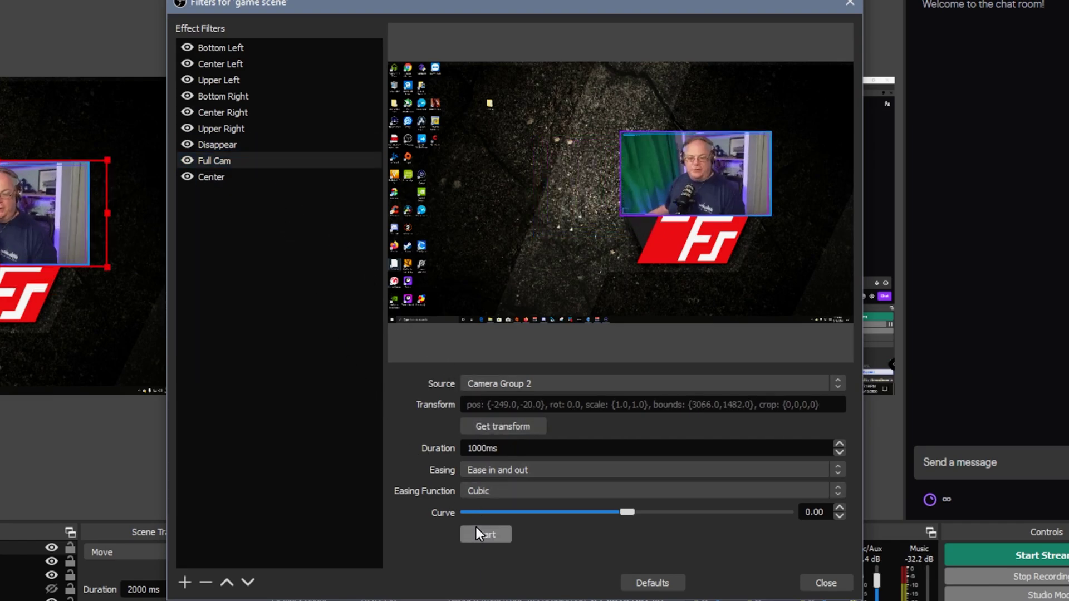
click(843, 587)
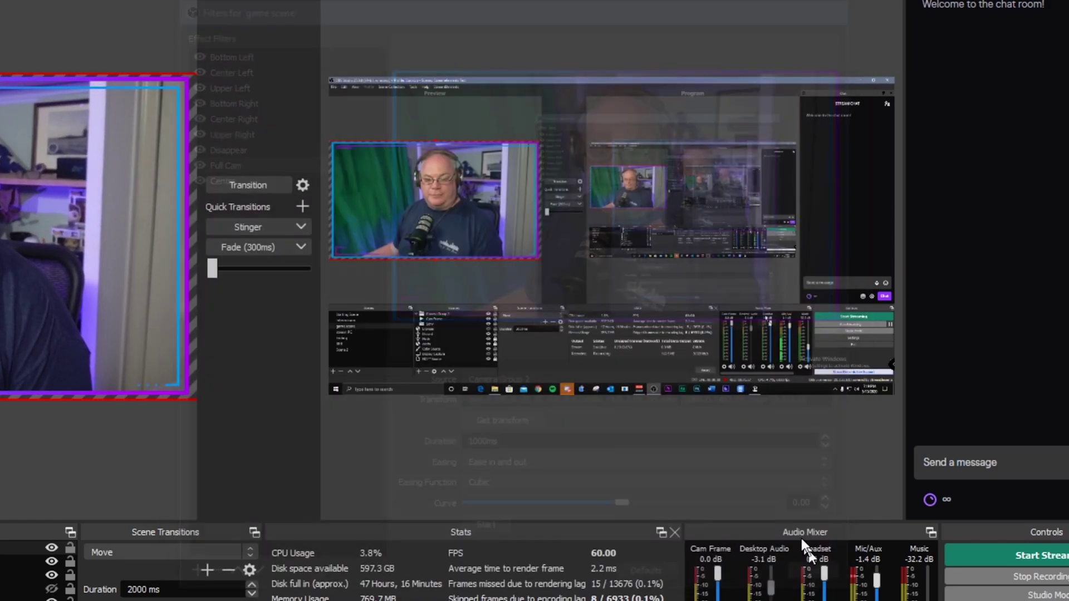
Step: Run the transition, then scroll Settings > Hotkeys down to the game scene's Move Source shortcuts
click(244, 185)
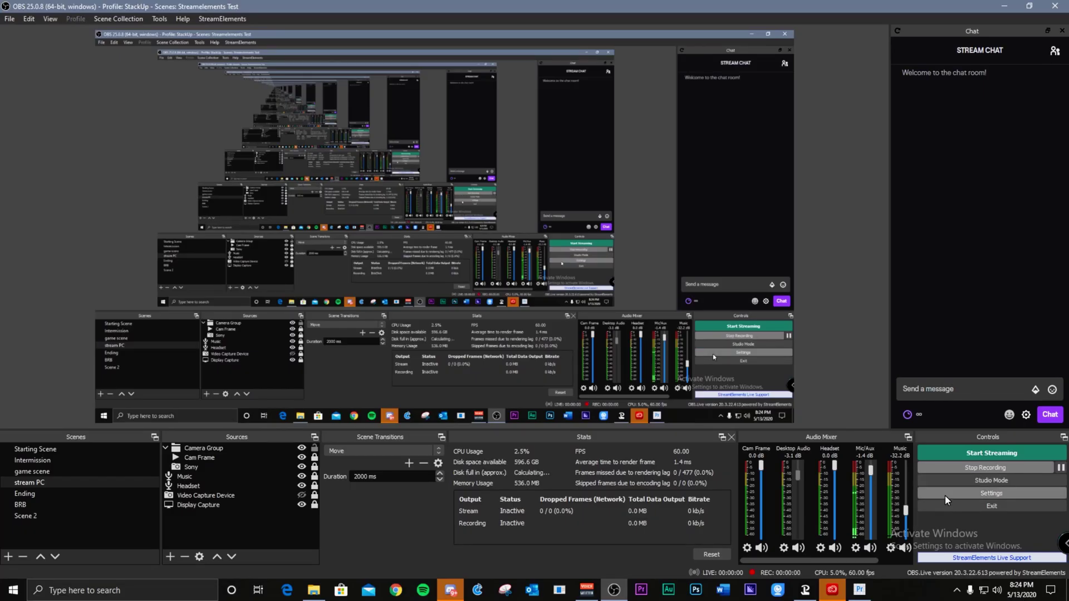
click(944, 495)
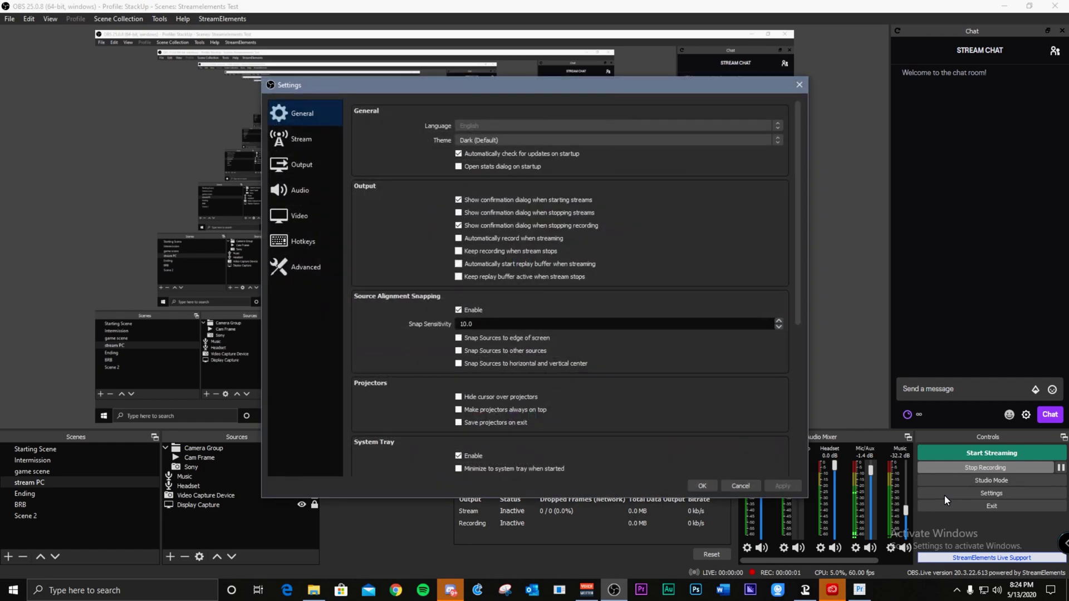
click(296, 238)
scroll(432, 235, down, 2)
scroll(429, 228, down, 10)
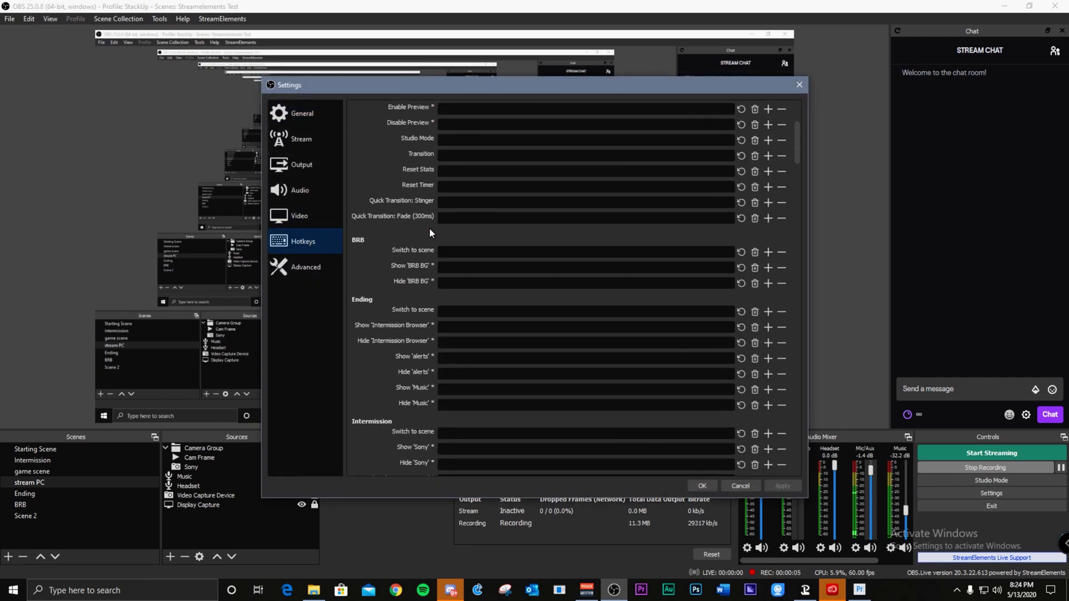
scroll(429, 228, down, 15)
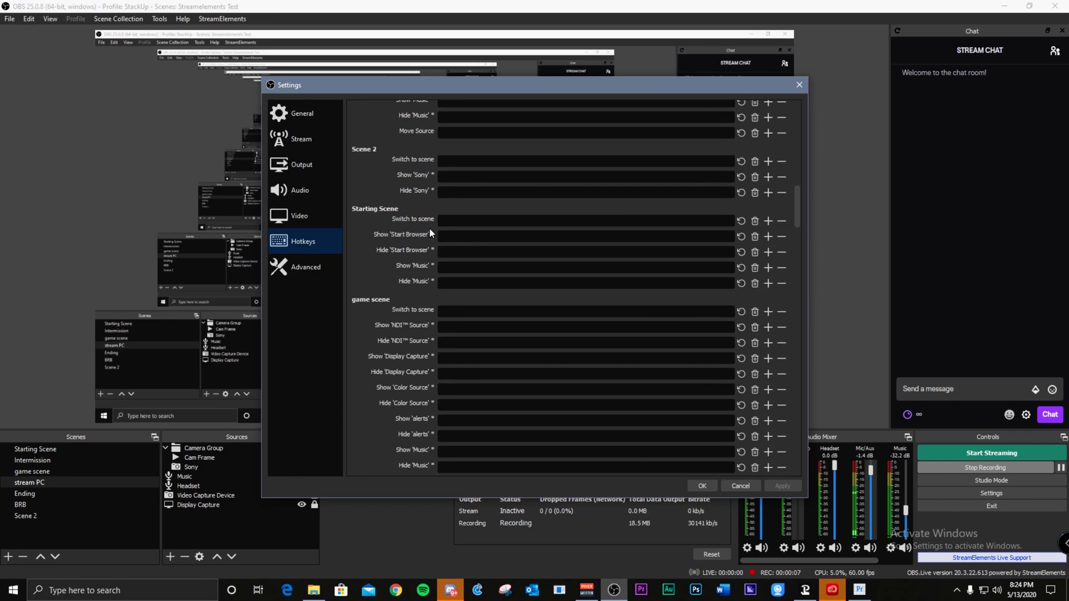